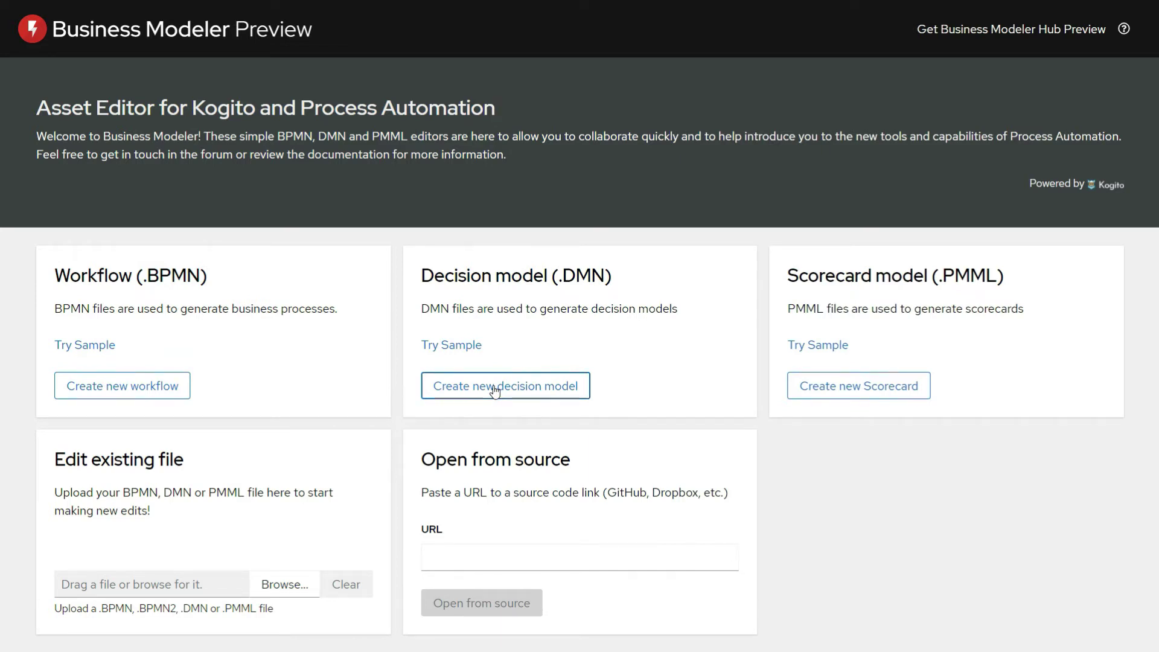
Step: Create a new DMN decision model and rename the file to DMNExercise2
left_click(494, 390)
double_click(494, 24)
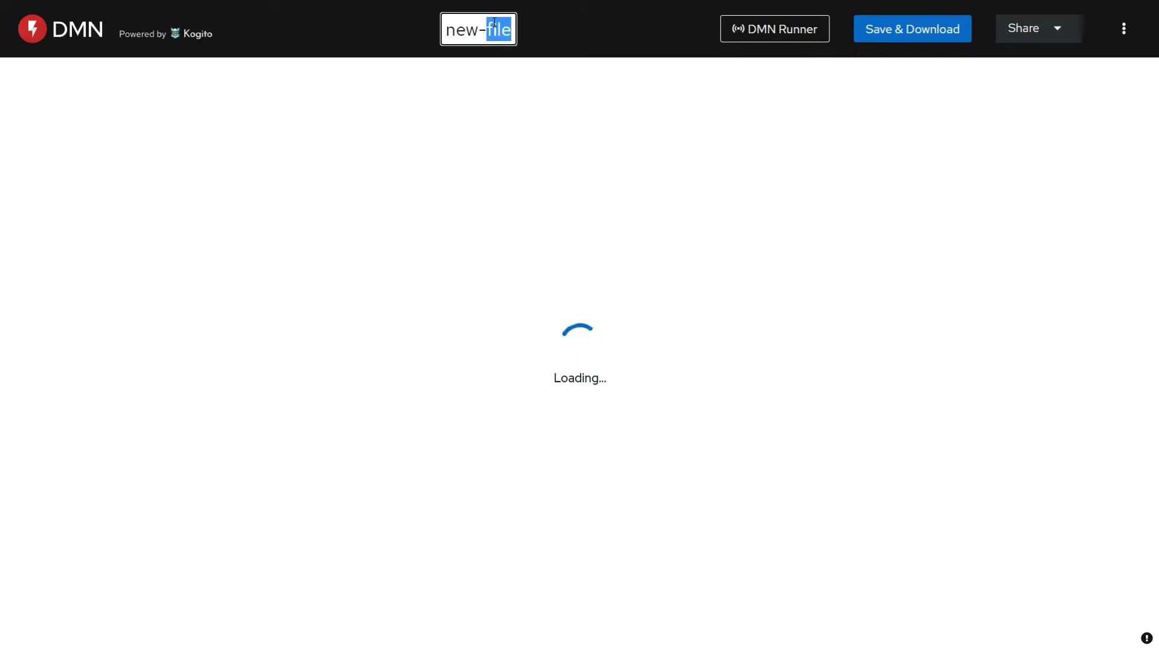
key("ctrl+a")
type("DMN")
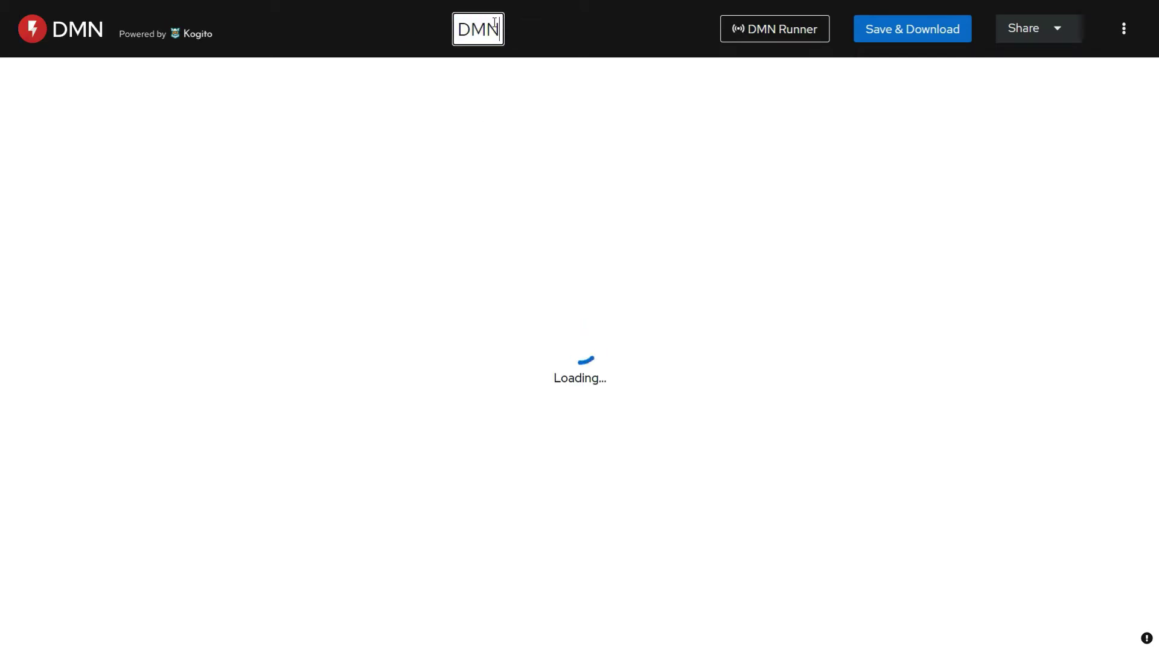
type("Exercise2")
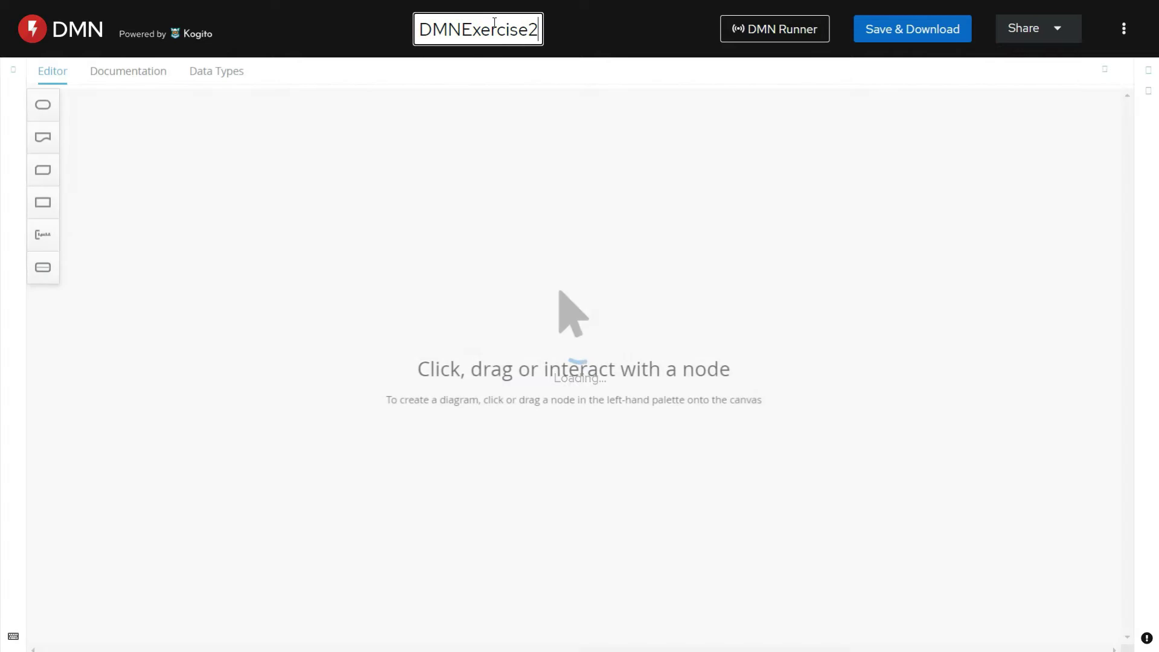
left_click(553, 114)
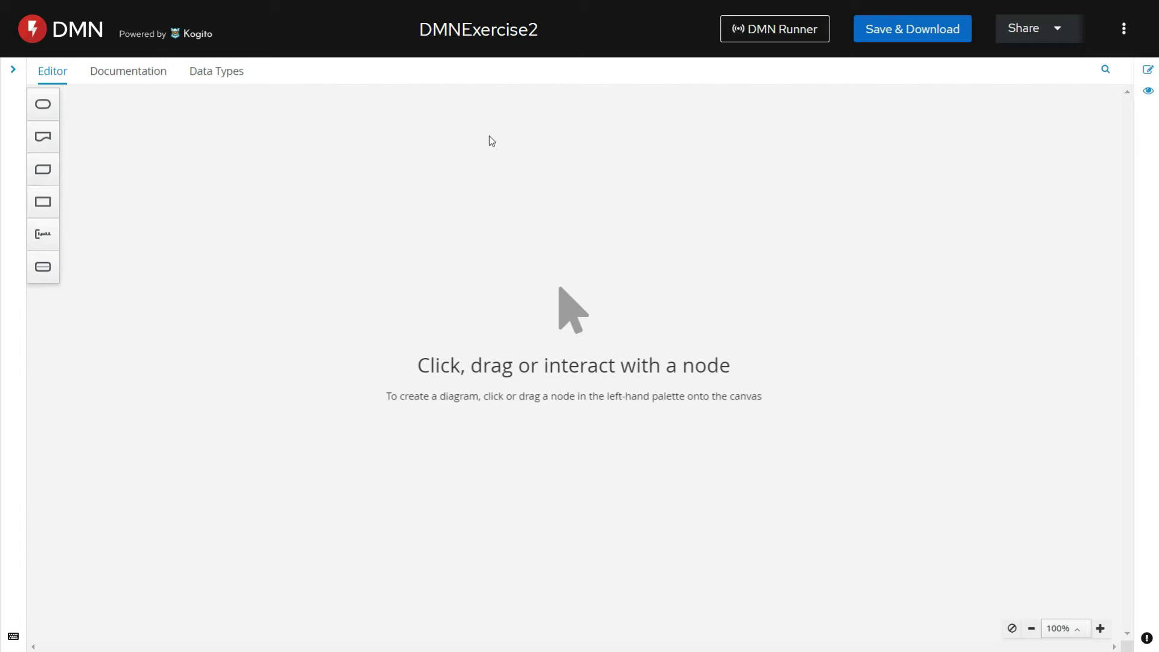
Step: Add a custom data type named InputObject with the type Structure and save it
left_click(217, 75)
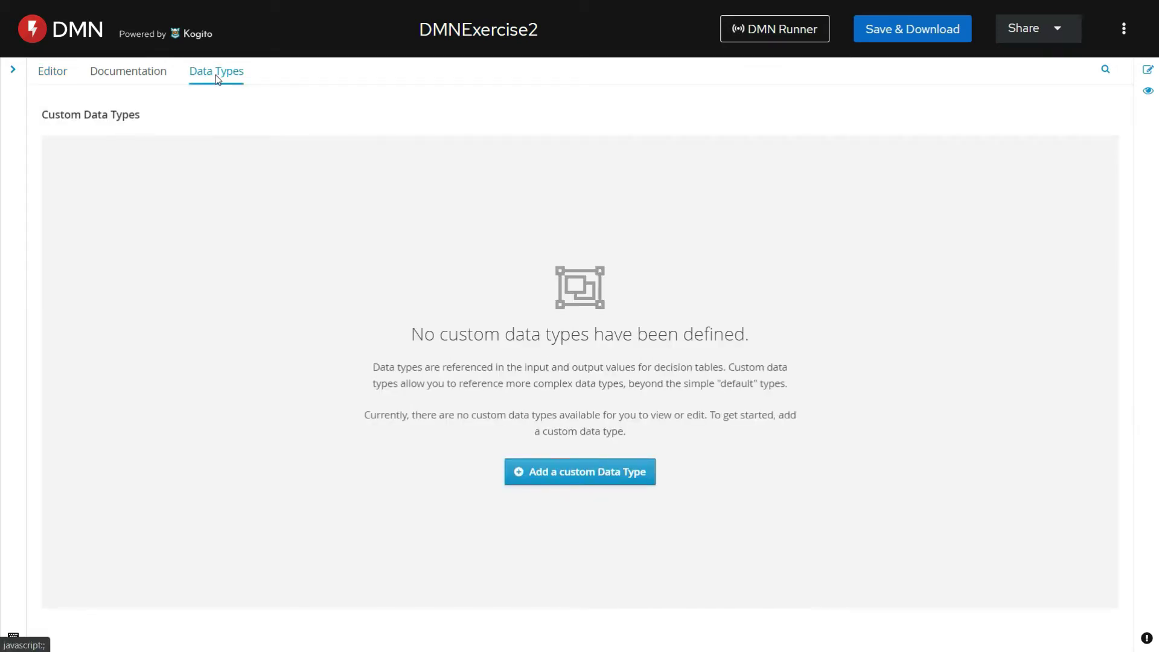
left_click(546, 473)
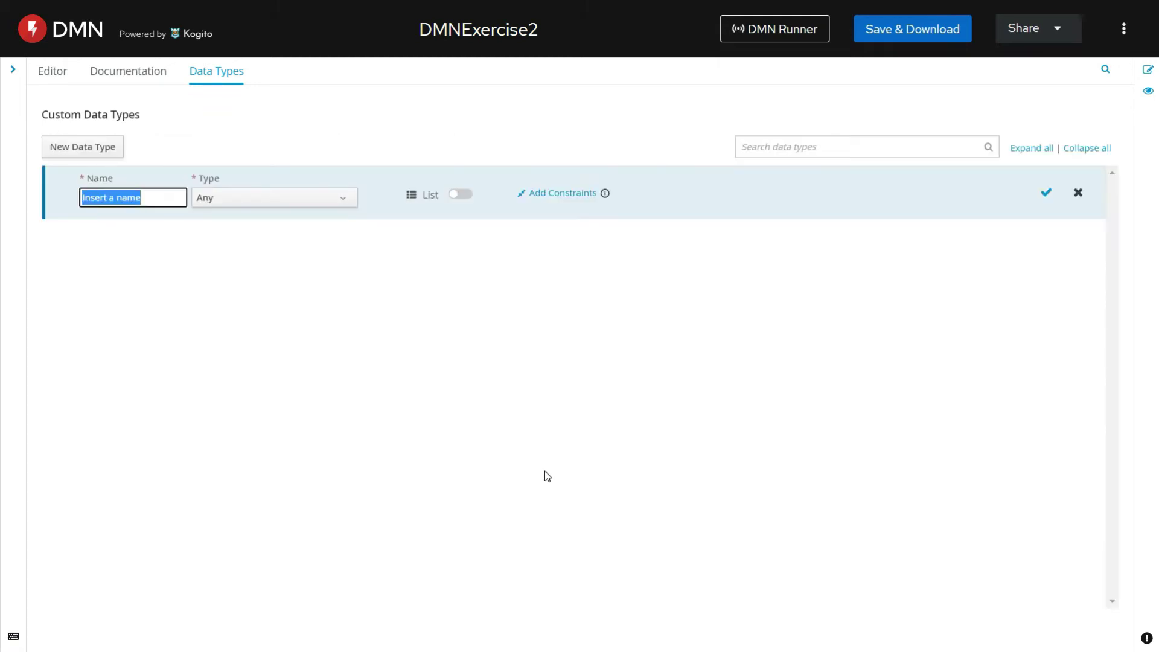
triple_click(155, 191)
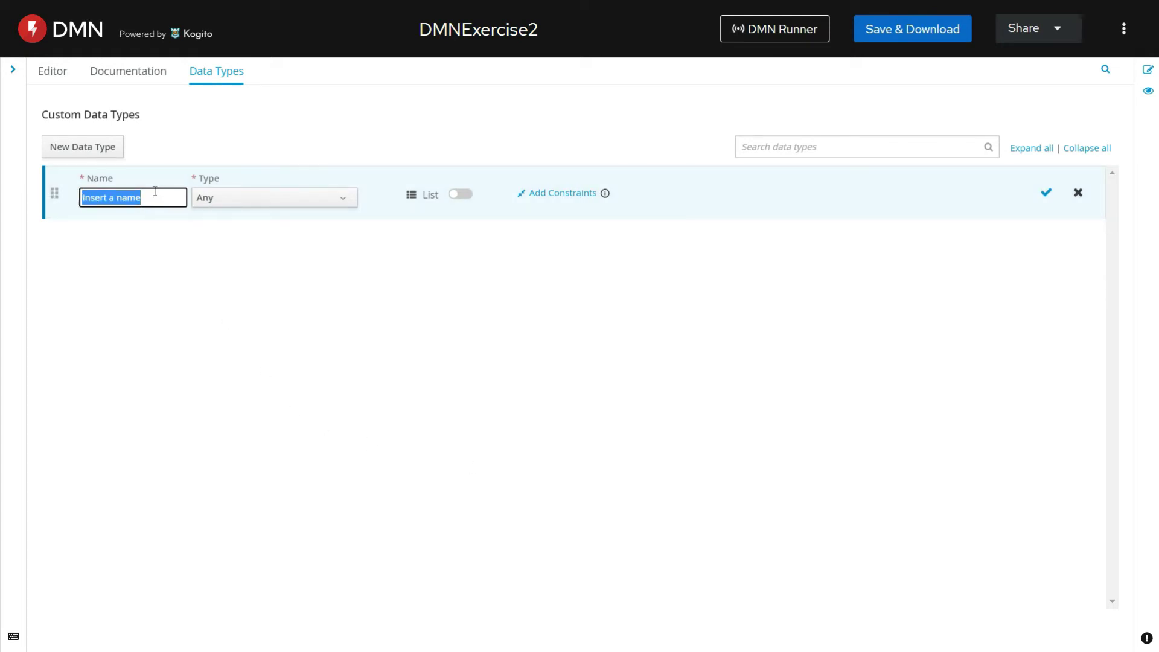
type("InputObject")
double_click(104, 197)
key("Right")
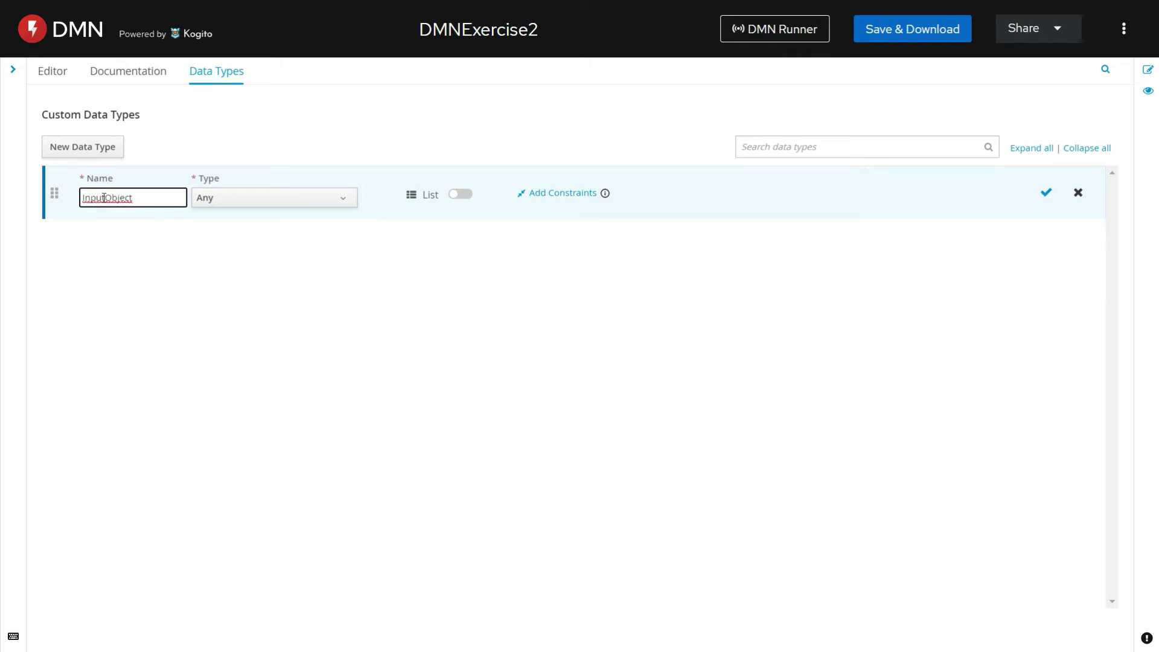
left_click(217, 198)
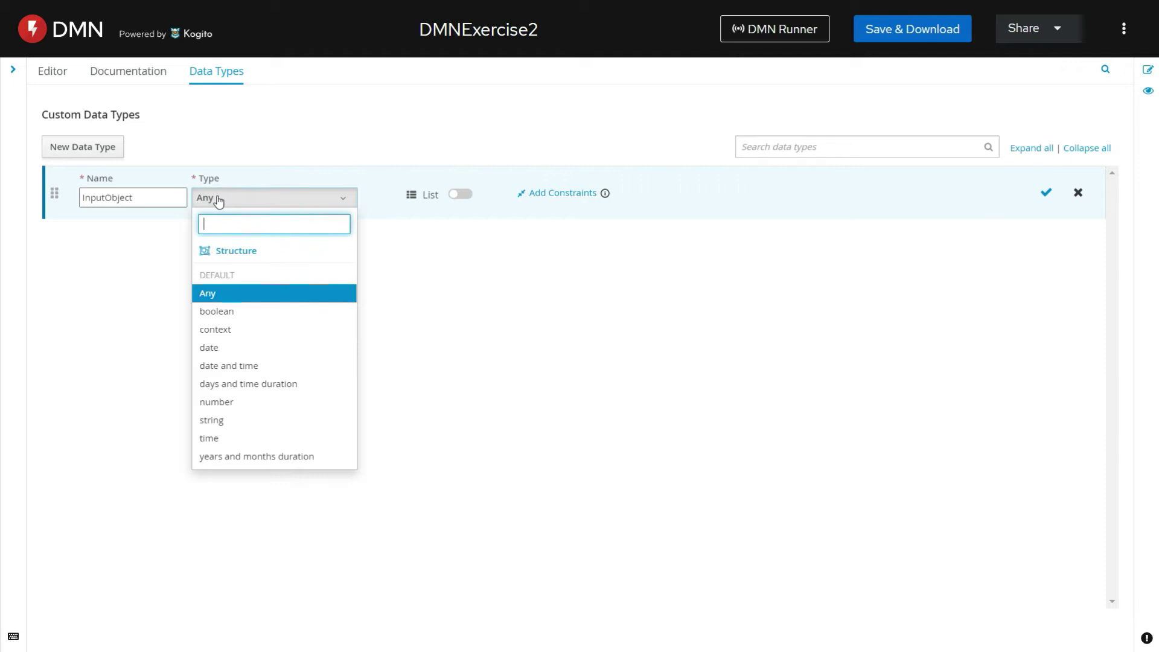
left_click(232, 255)
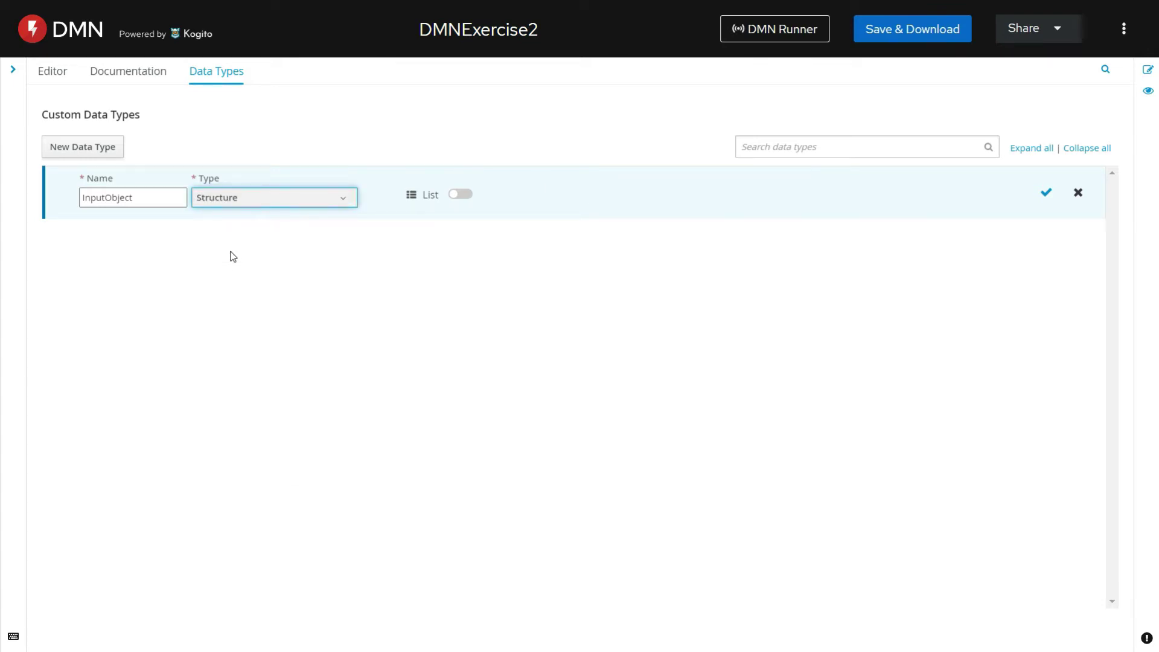
left_click(1048, 194)
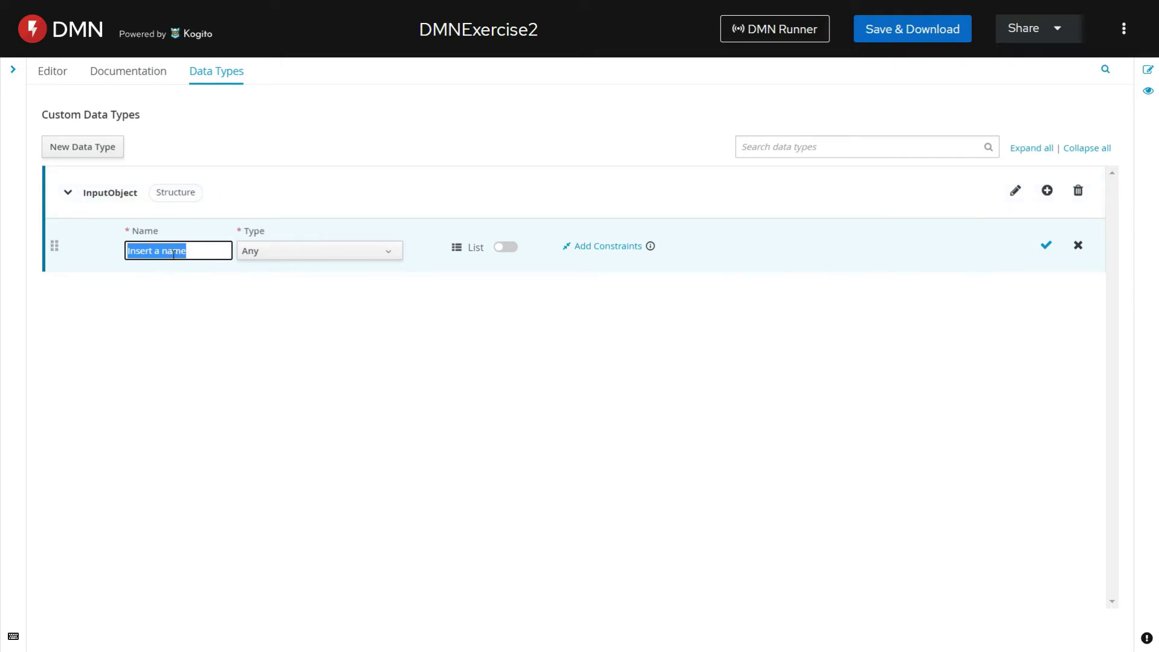
Step: Define the first field of InputObject as Age with the type number and save it
type("Age")
left_click(272, 260)
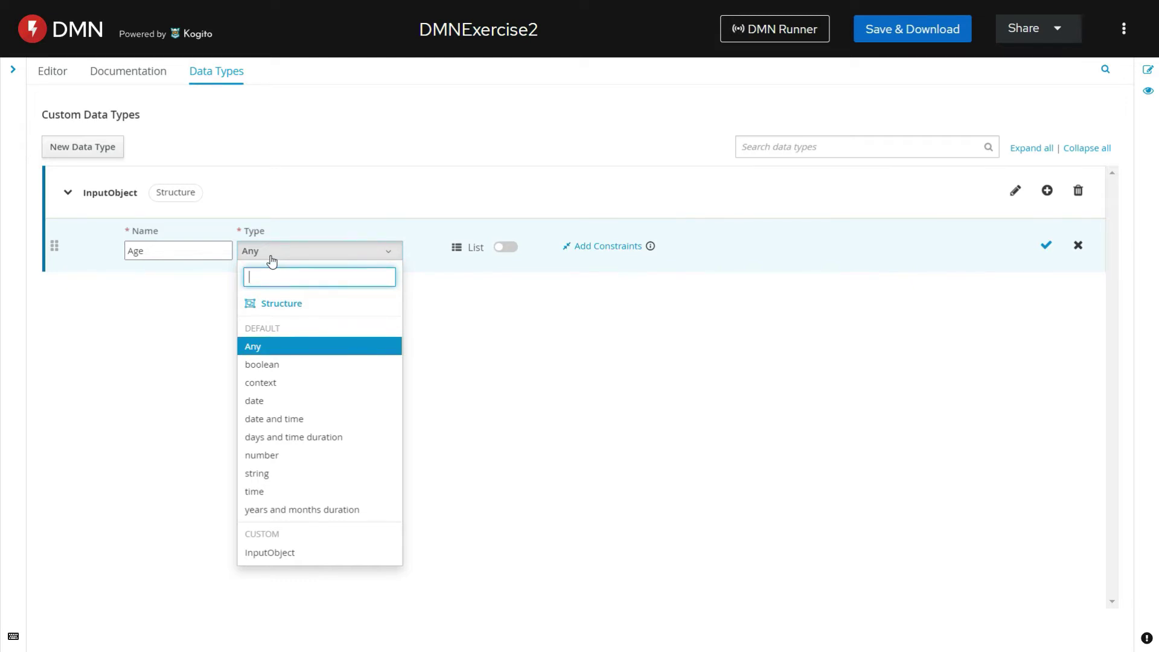
left_click(283, 456)
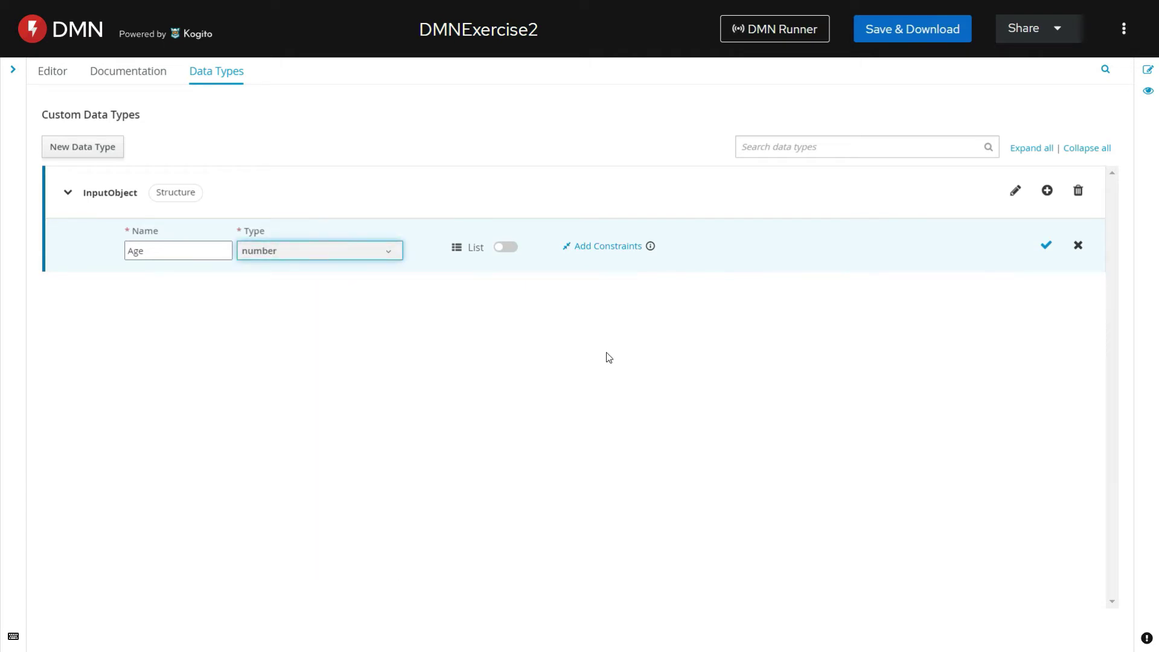
left_click(1046, 246)
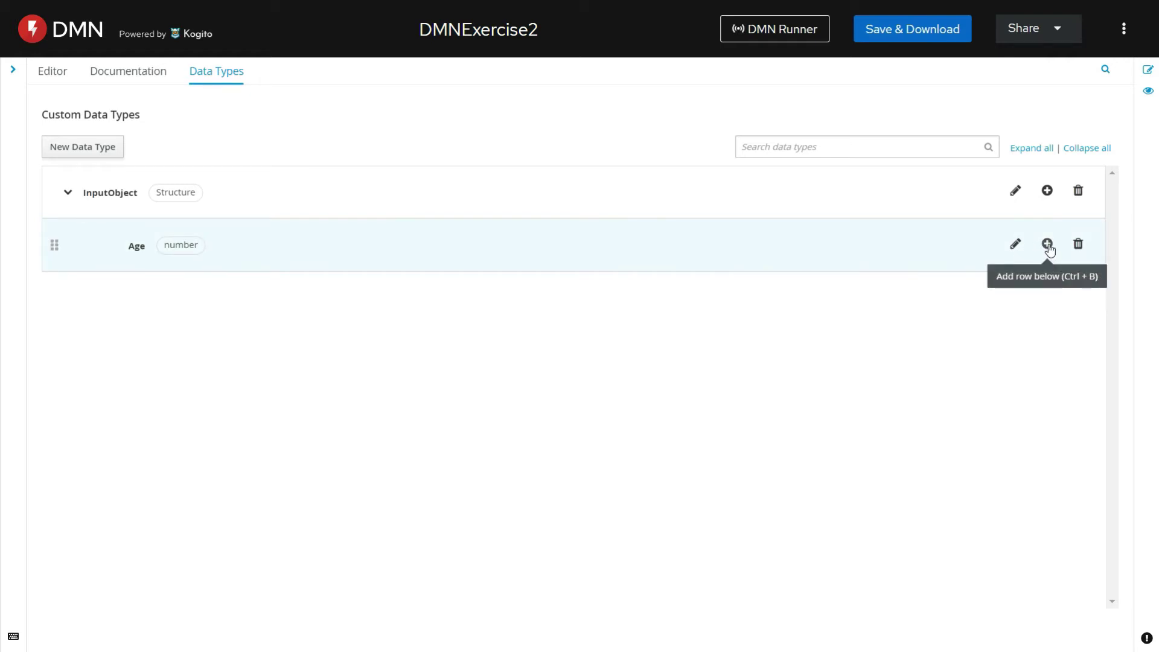
Step: Add a field named CreditRating with the type string below Age in InputObject and save it
left_click(1047, 244)
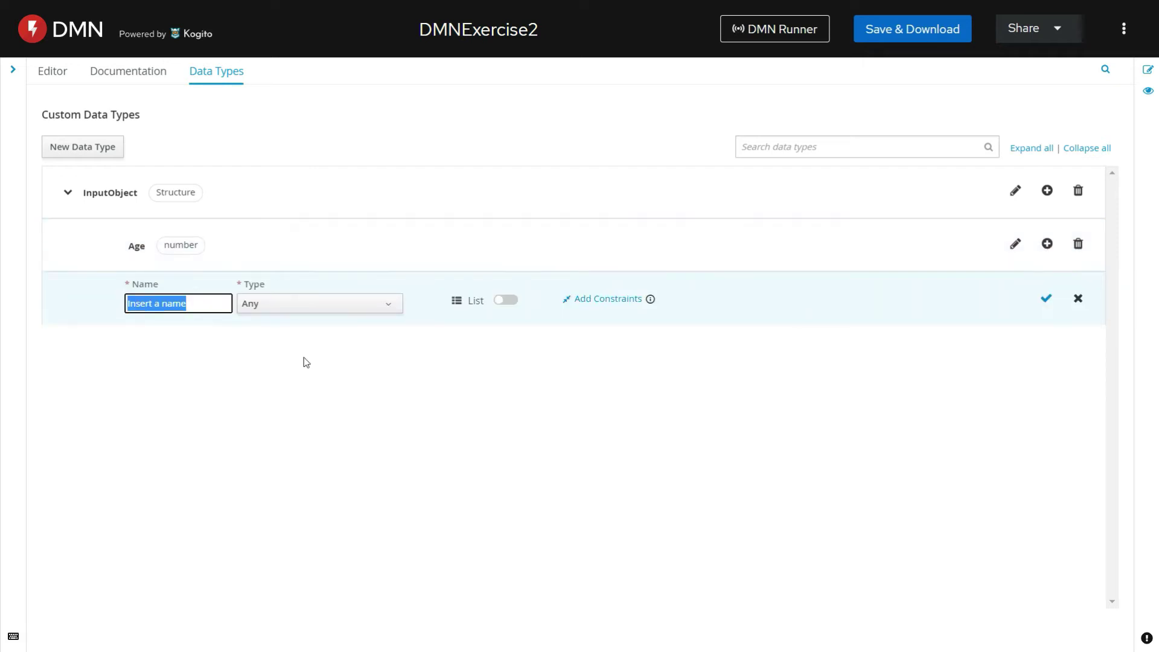
type("Cred")
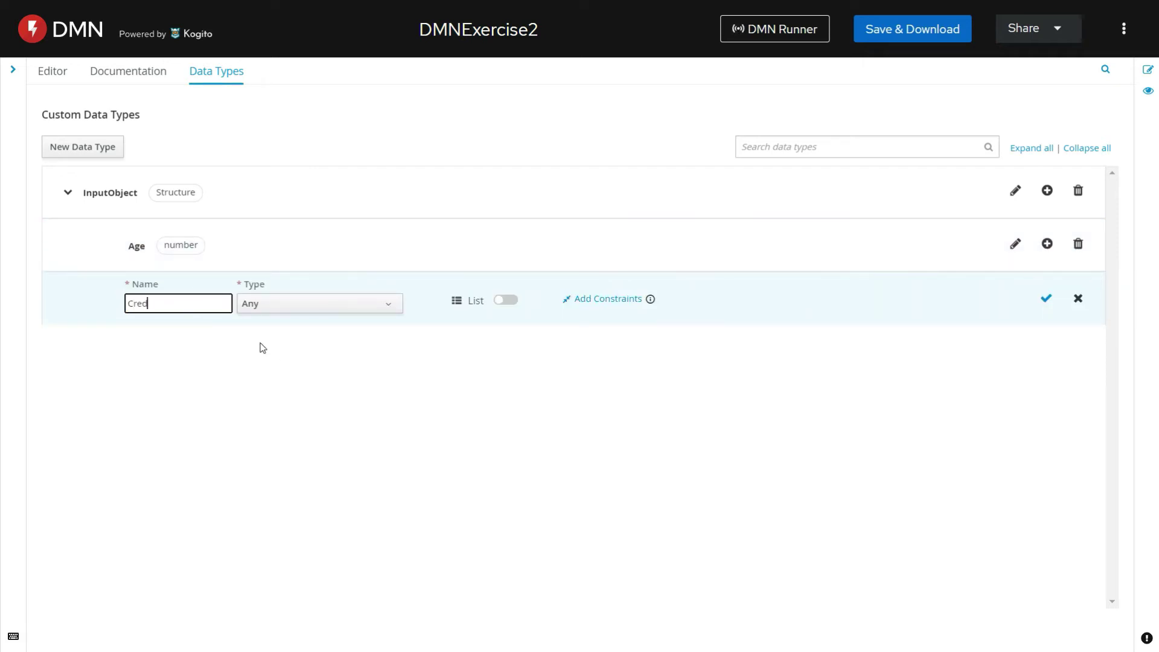
type("itRating")
left_click(261, 305)
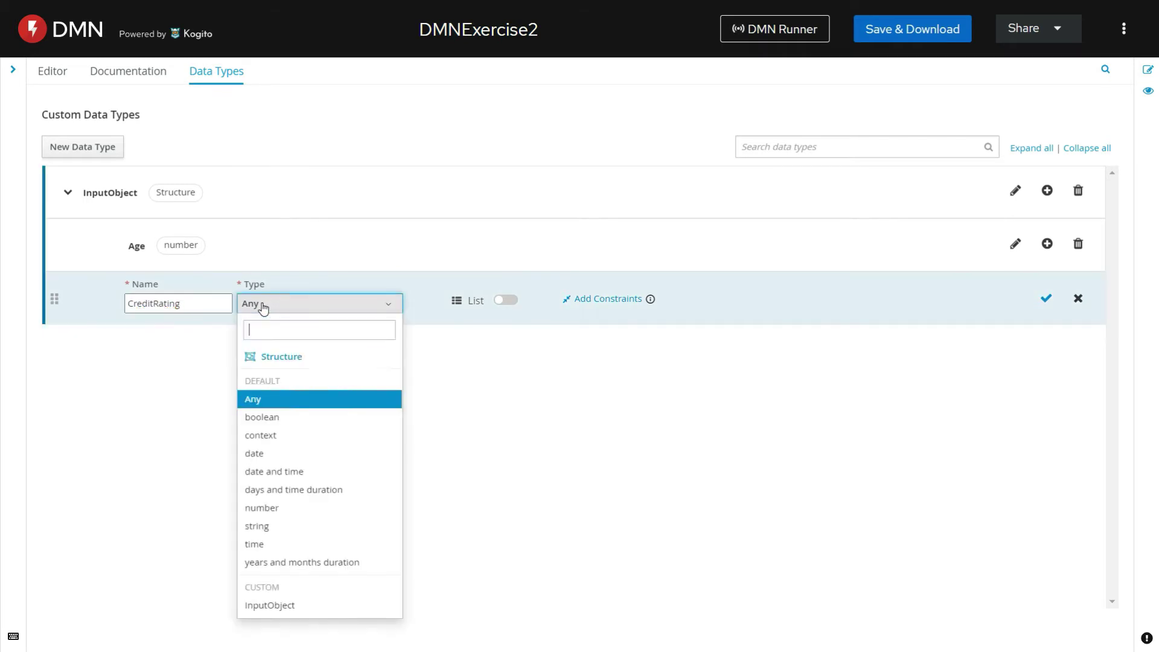
left_click(272, 529)
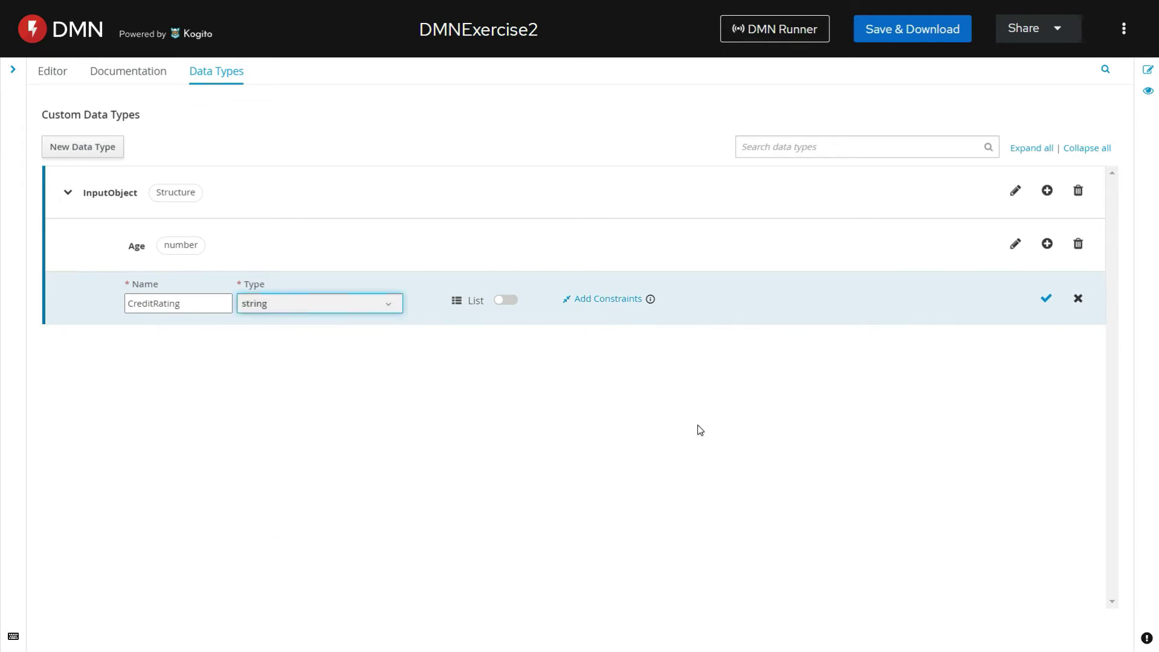
left_click(1045, 299)
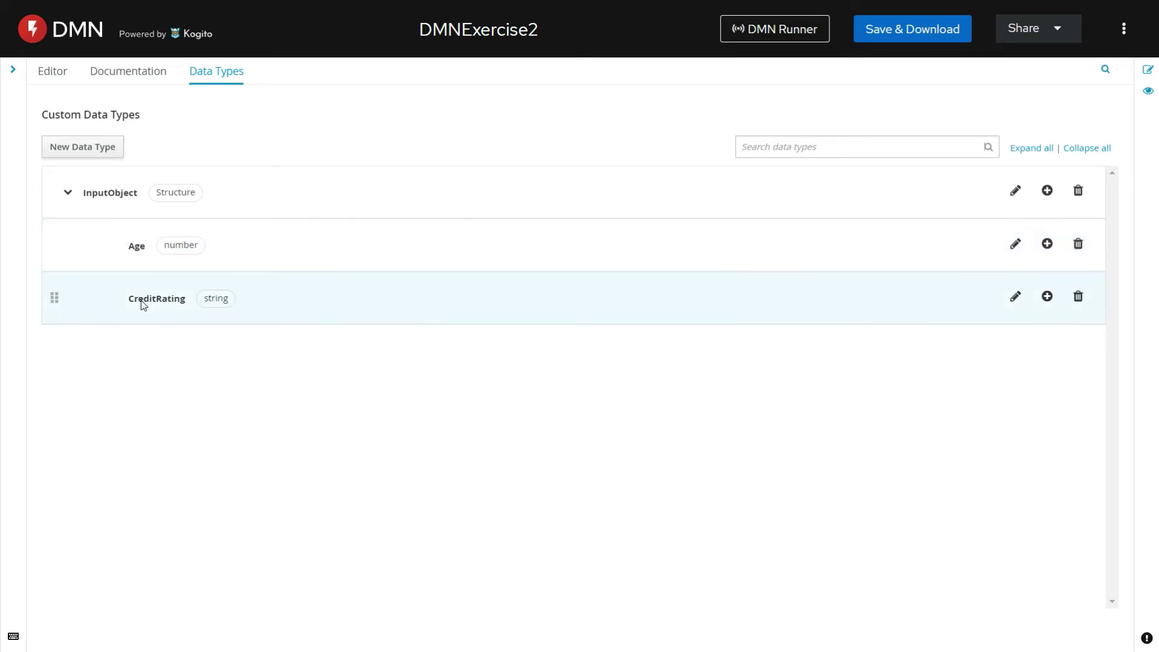
left_click(68, 193)
left_click(68, 194)
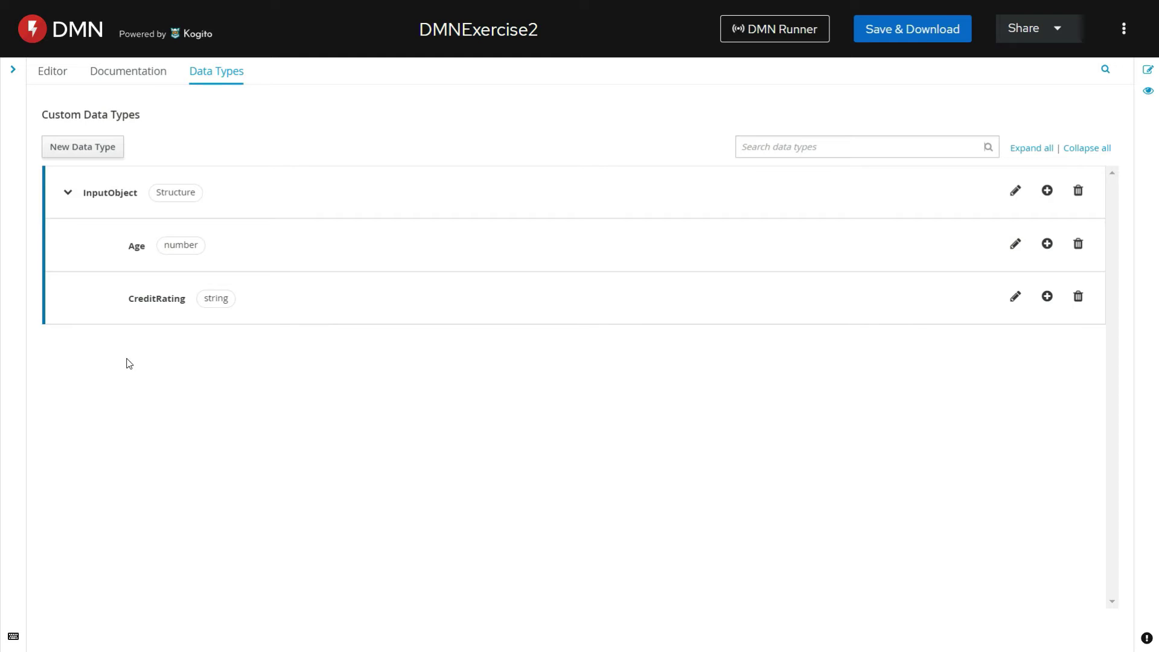
Step: Place an input data node on the diagram canvas and name it Input
left_click(52, 74)
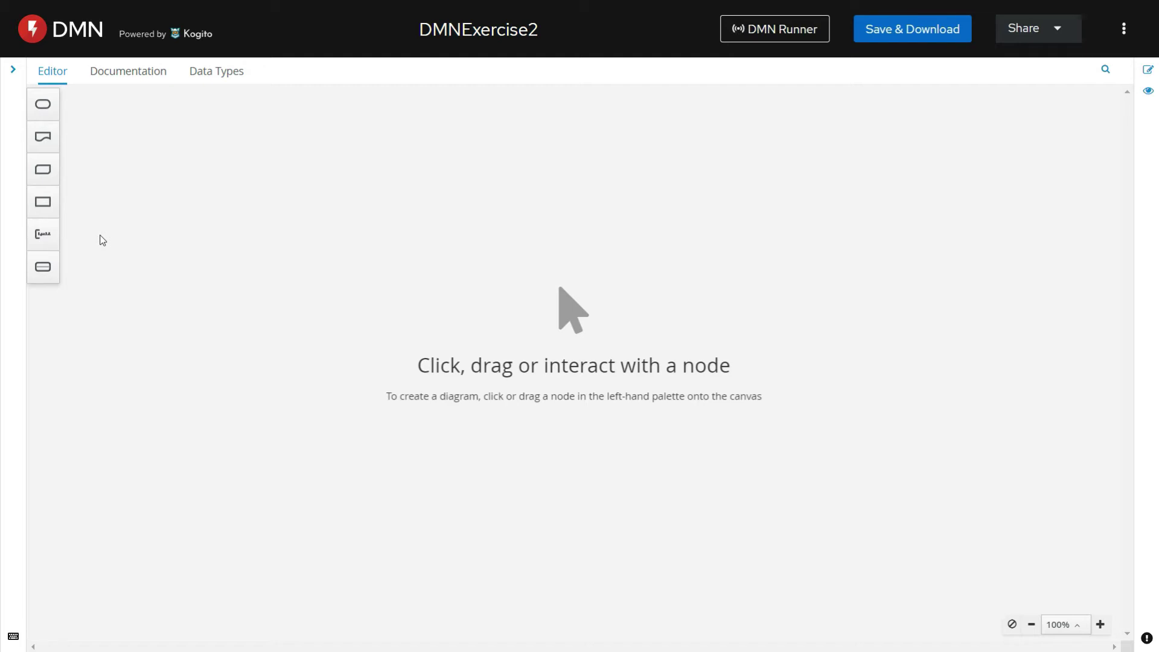
left_click_drag(43, 107, 276, 287)
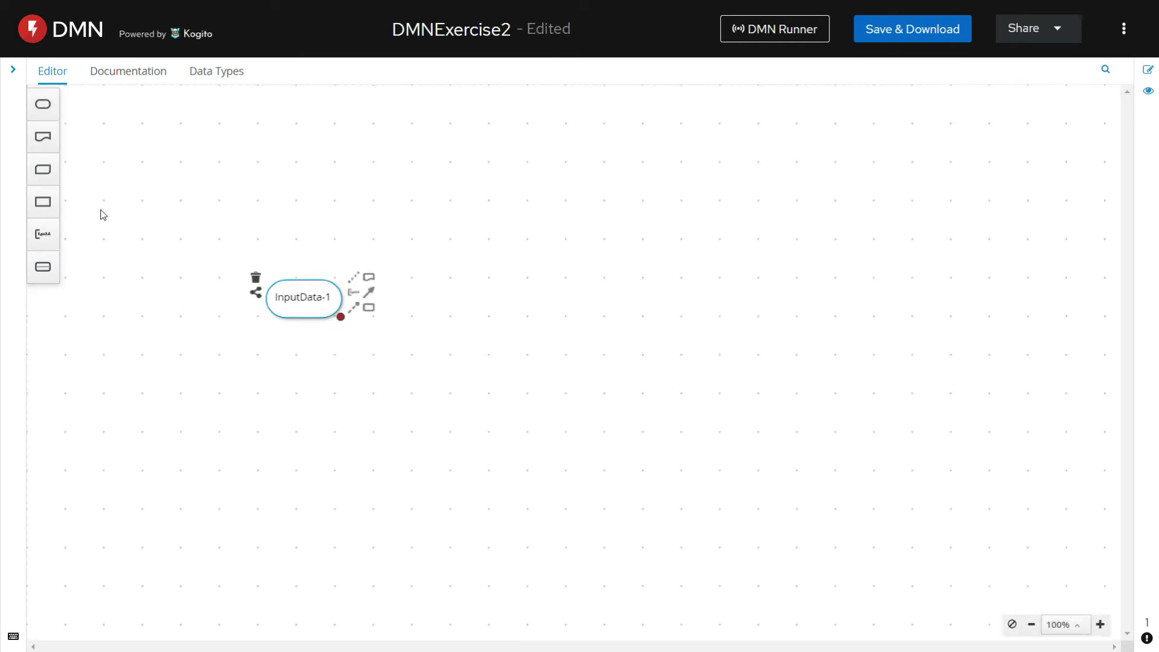
double_click(300, 300)
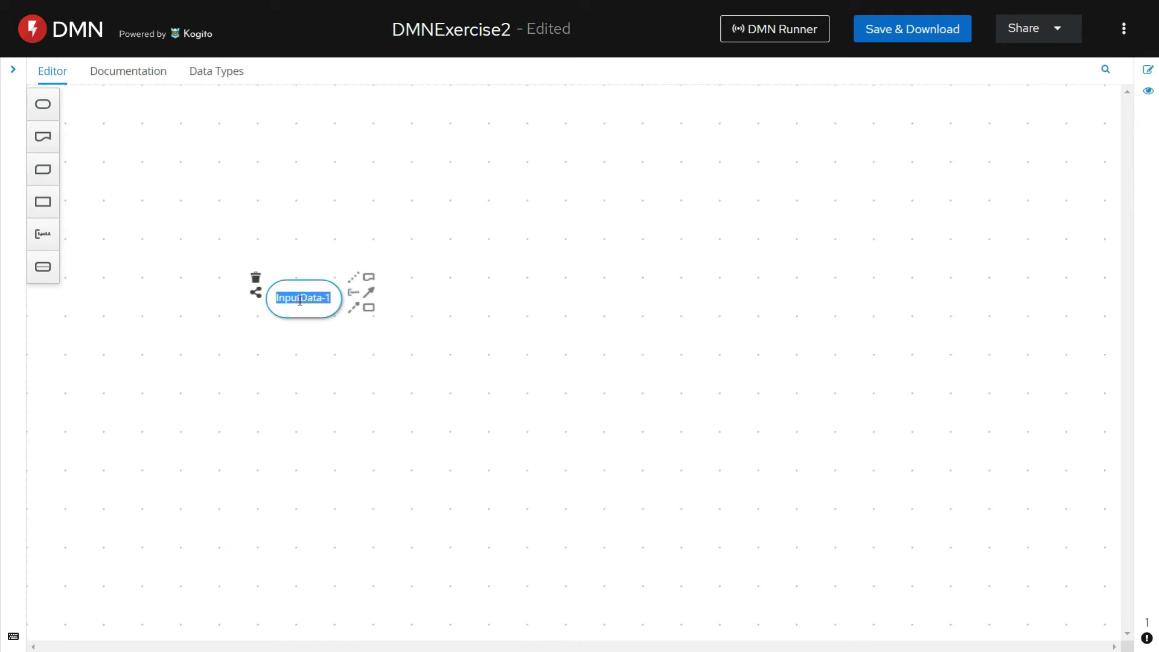
type("InputData")
key("BackSpace")
key("BackSpace")
key("BackSpace")
key("BackSpace")
key("BackSpace")
type("t")
left_click(320, 250)
Step: Set the Input node's data type to the custom type InputObject in its properties
left_click(306, 306)
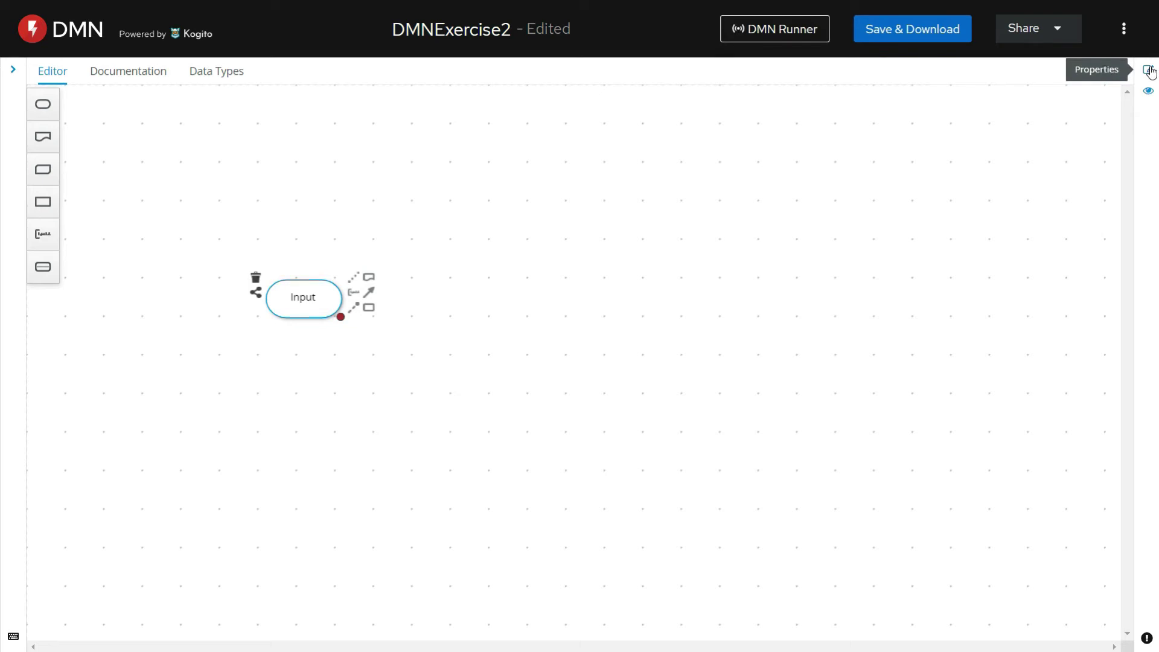
left_click(1149, 70)
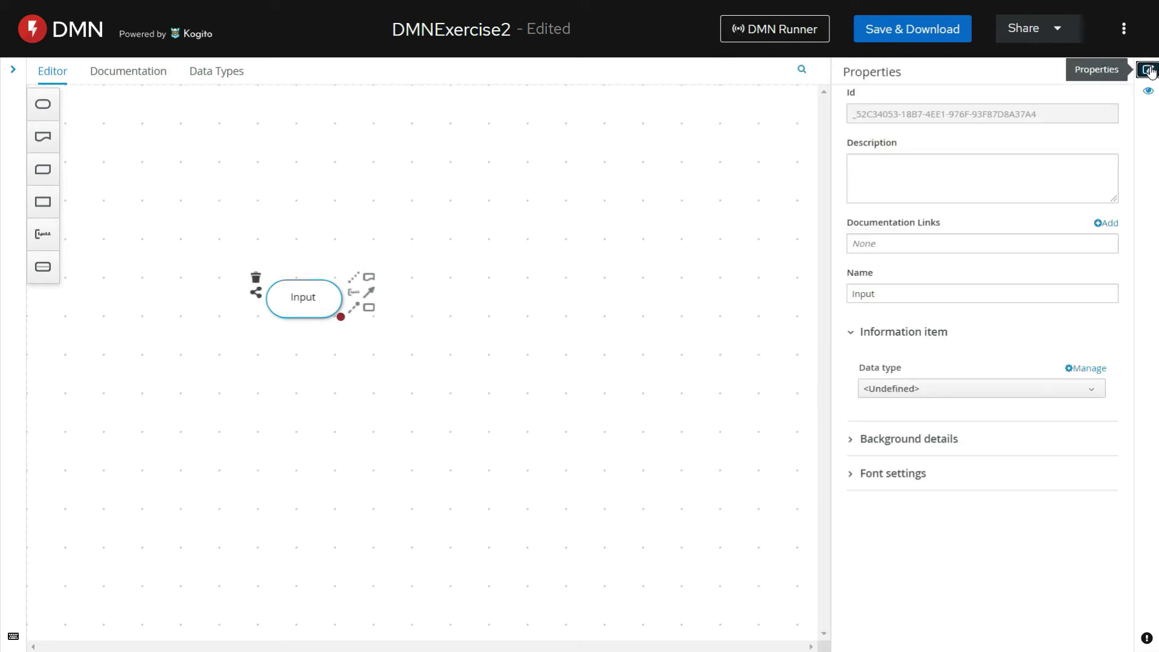
triple_click(894, 375)
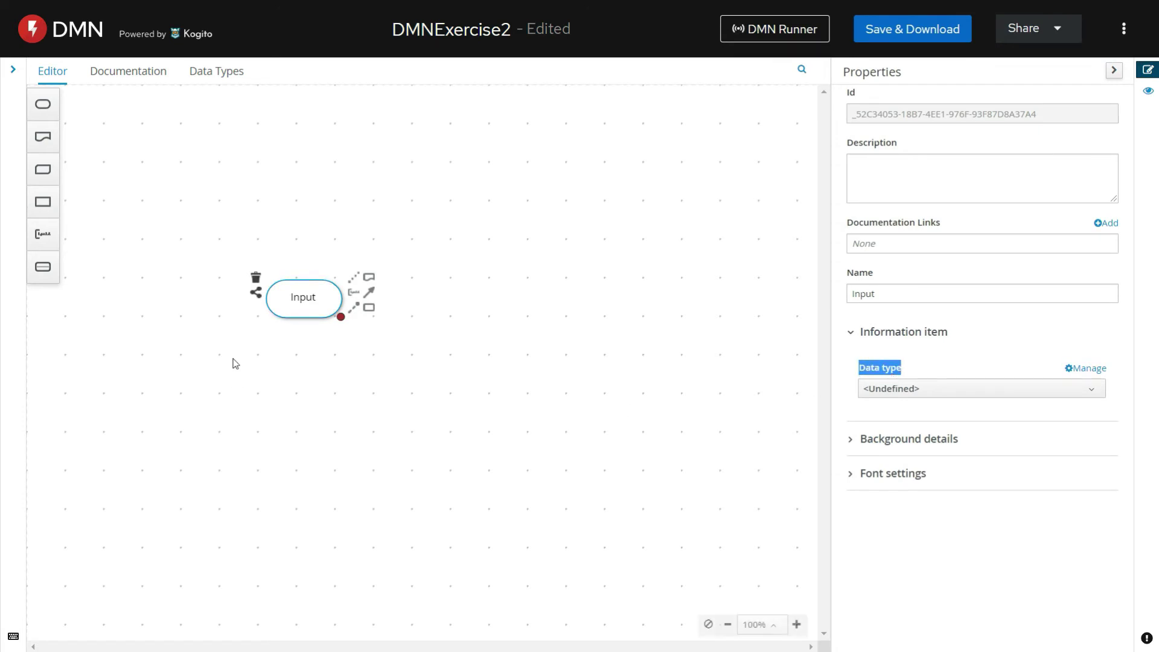
left_click(897, 391)
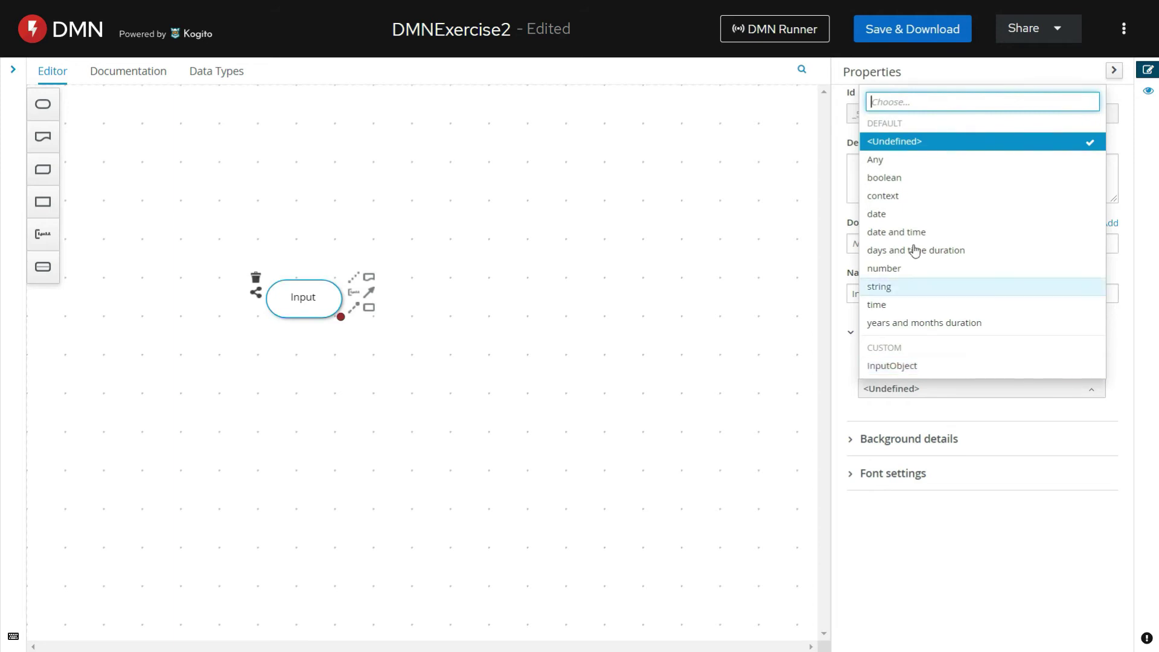
left_click(918, 368)
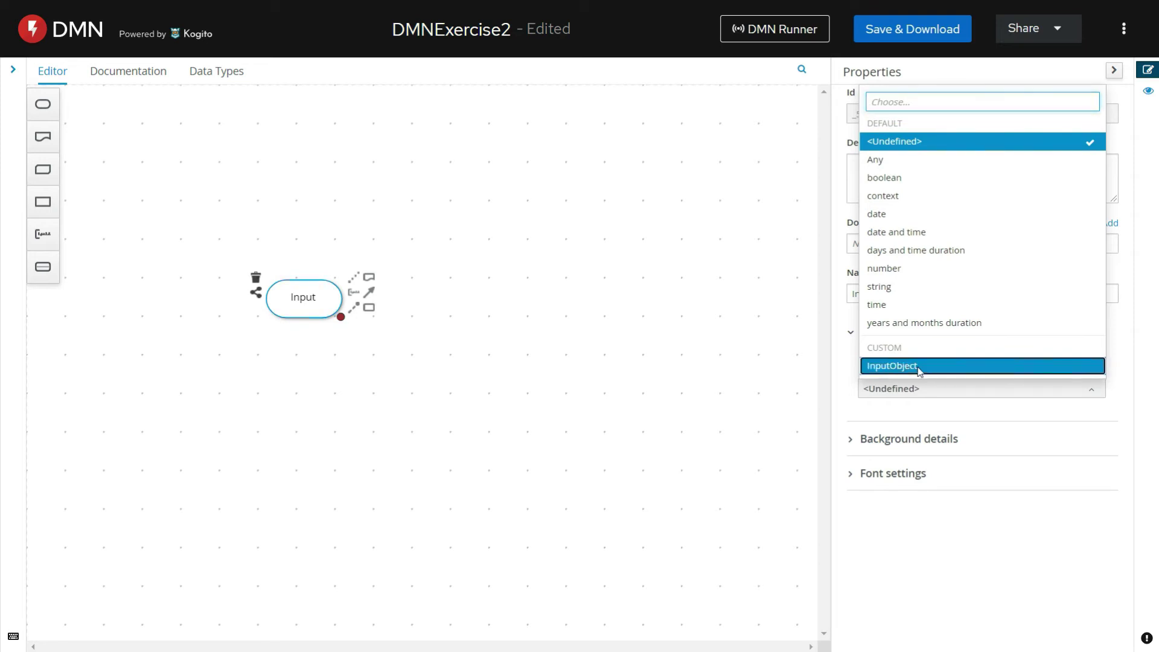
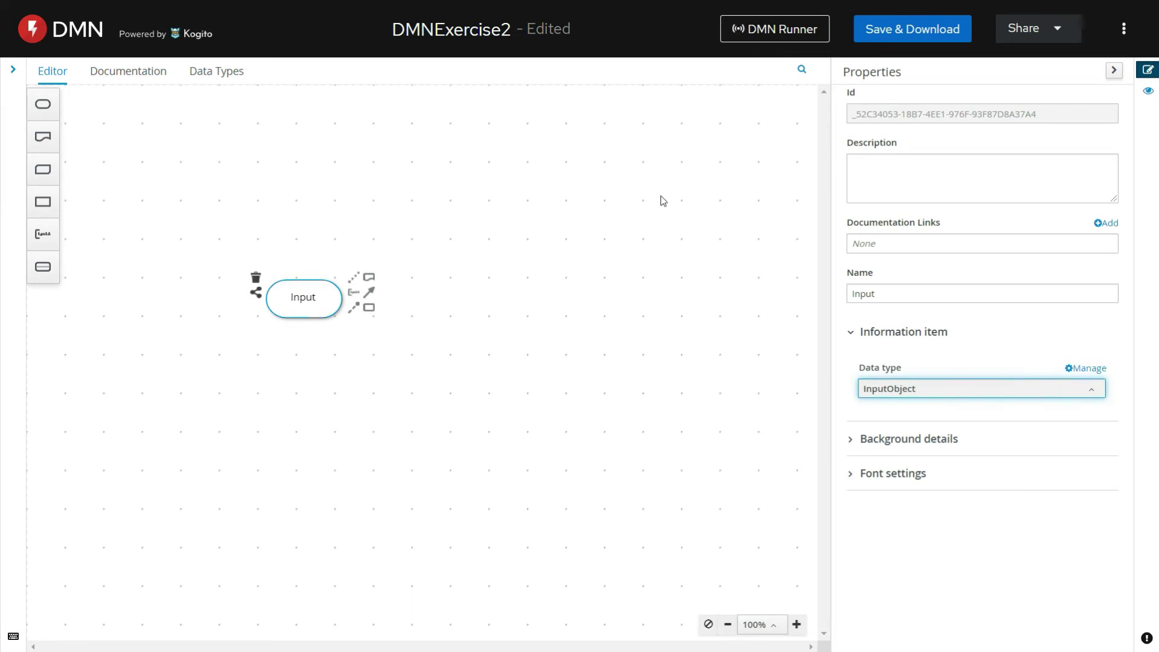
left_click(1147, 71)
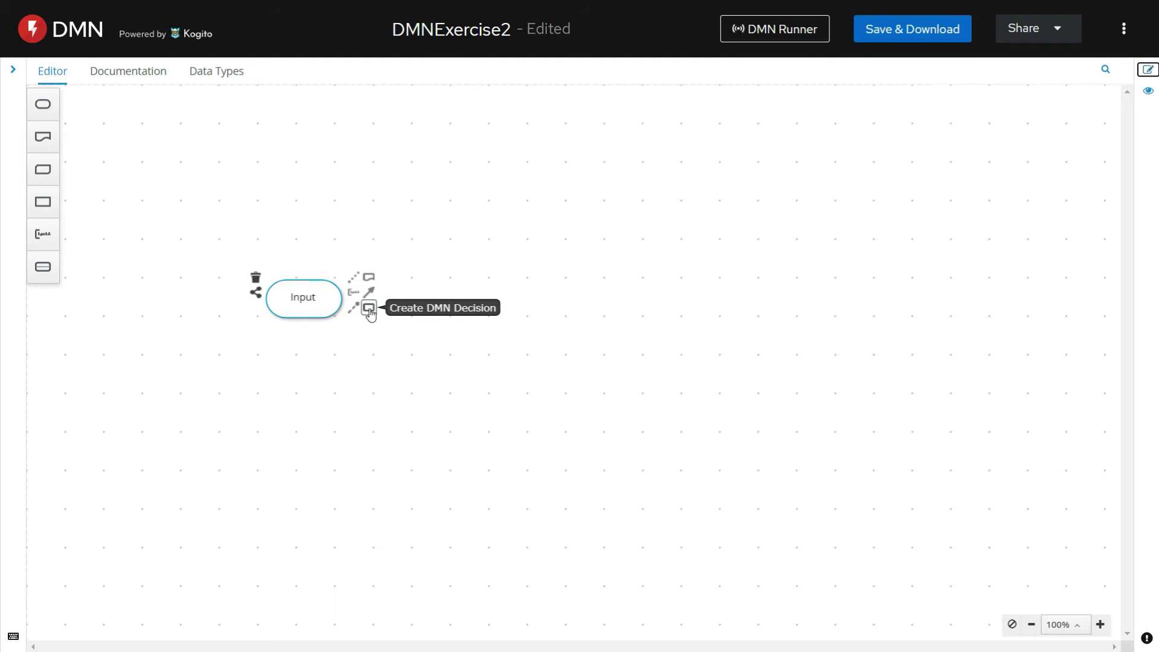
Step: Create a decision node above the Input node, connected from it, and name it FinalDecision
left_click_drag(369, 312, 270, 157)
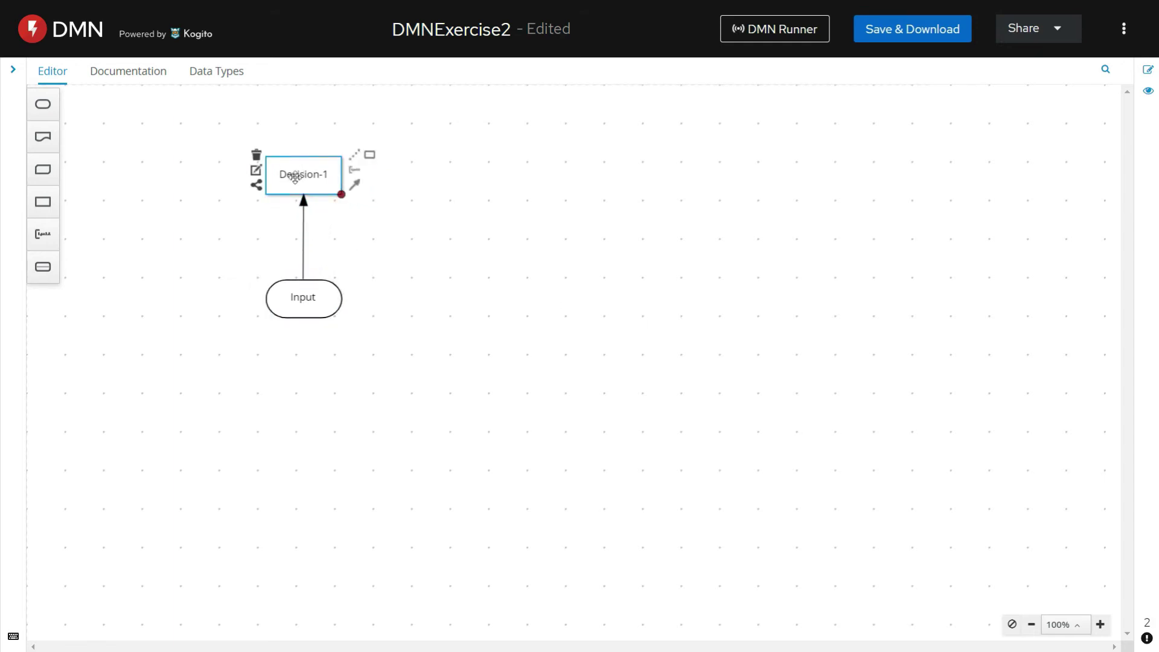
double_click(294, 173)
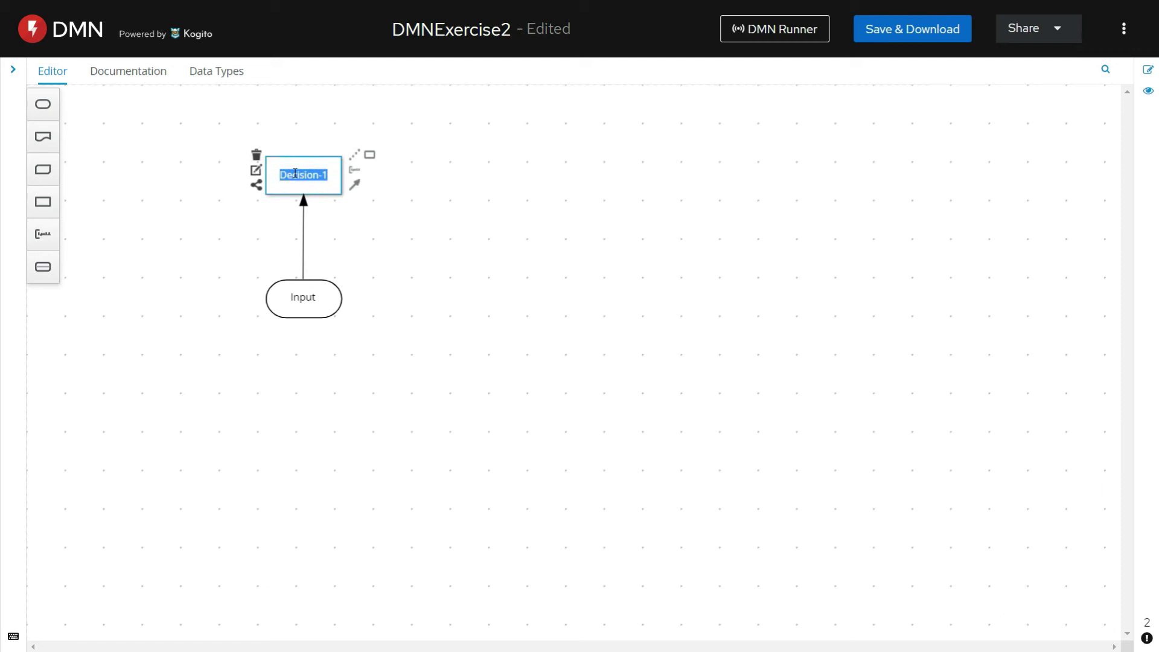
type("FinalDecision")
left_click(303, 136)
Step: Open the FinalDecision node's logic for editing and define it as a Decision Table
left_click(299, 158)
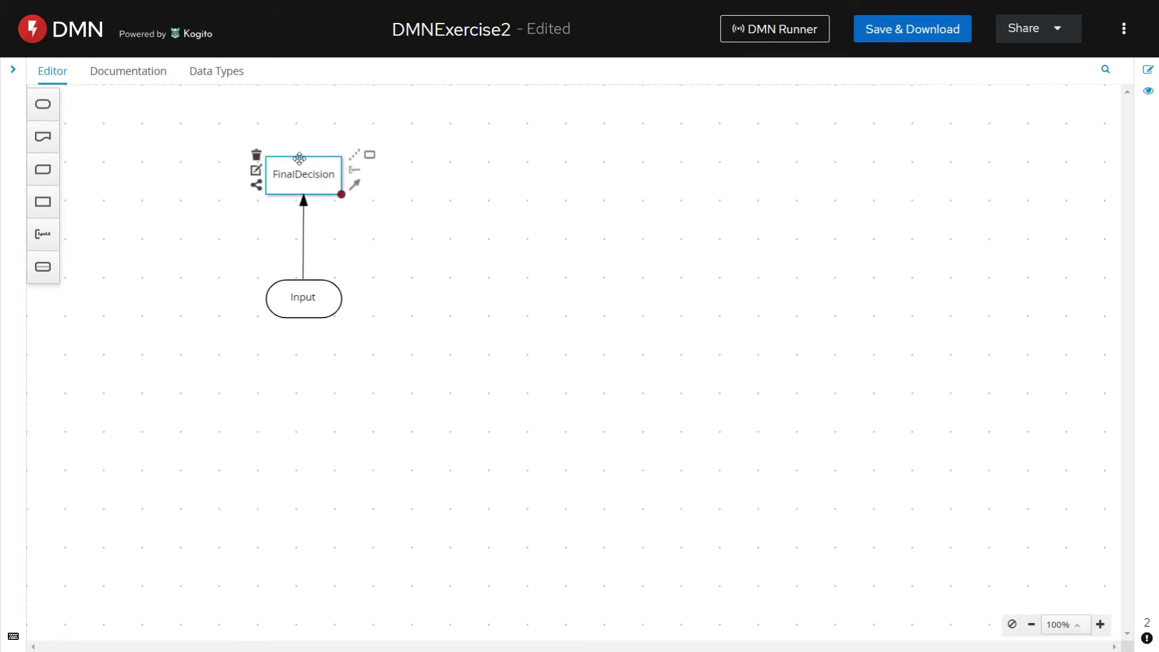
left_click(256, 171)
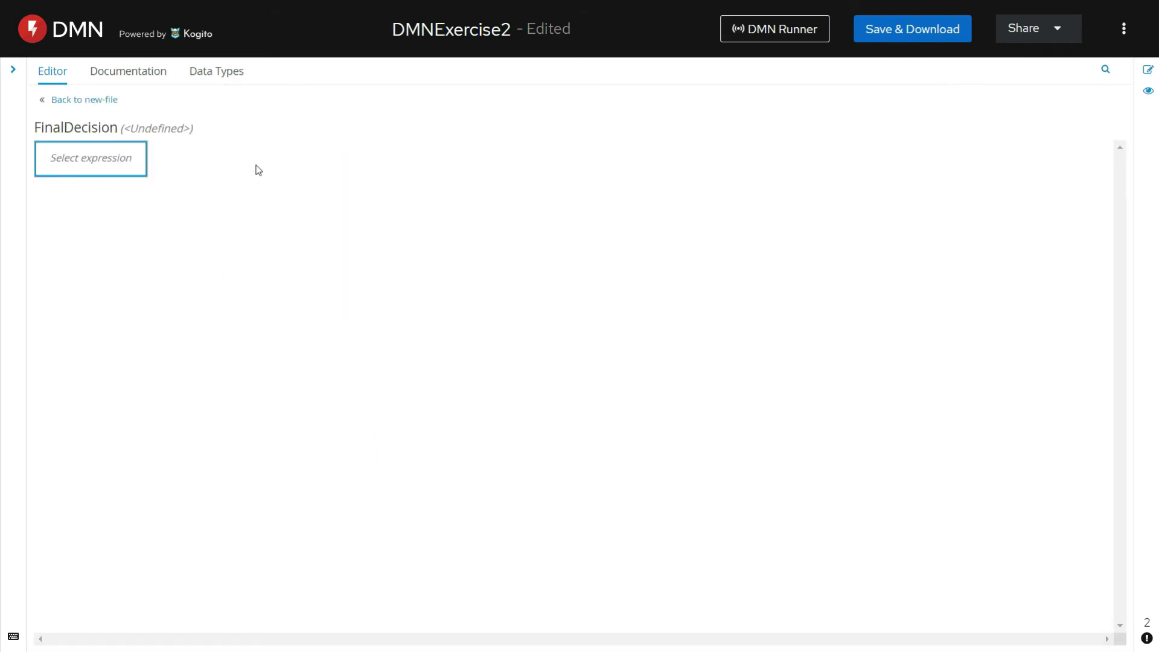
left_click(93, 164)
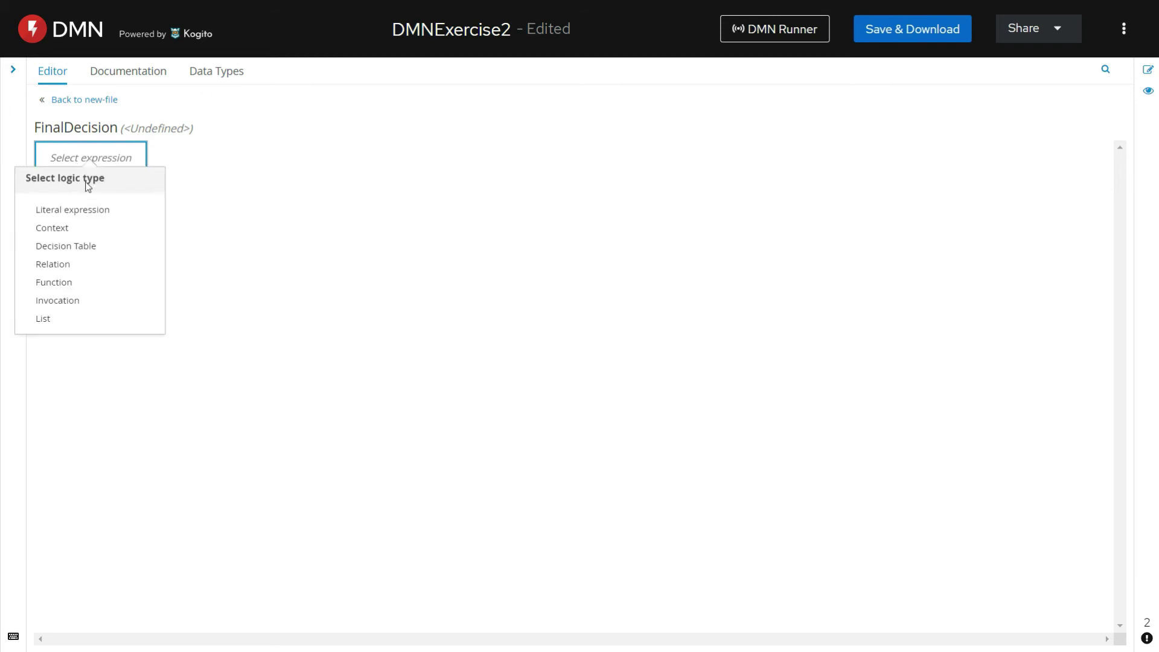
left_click(93, 248)
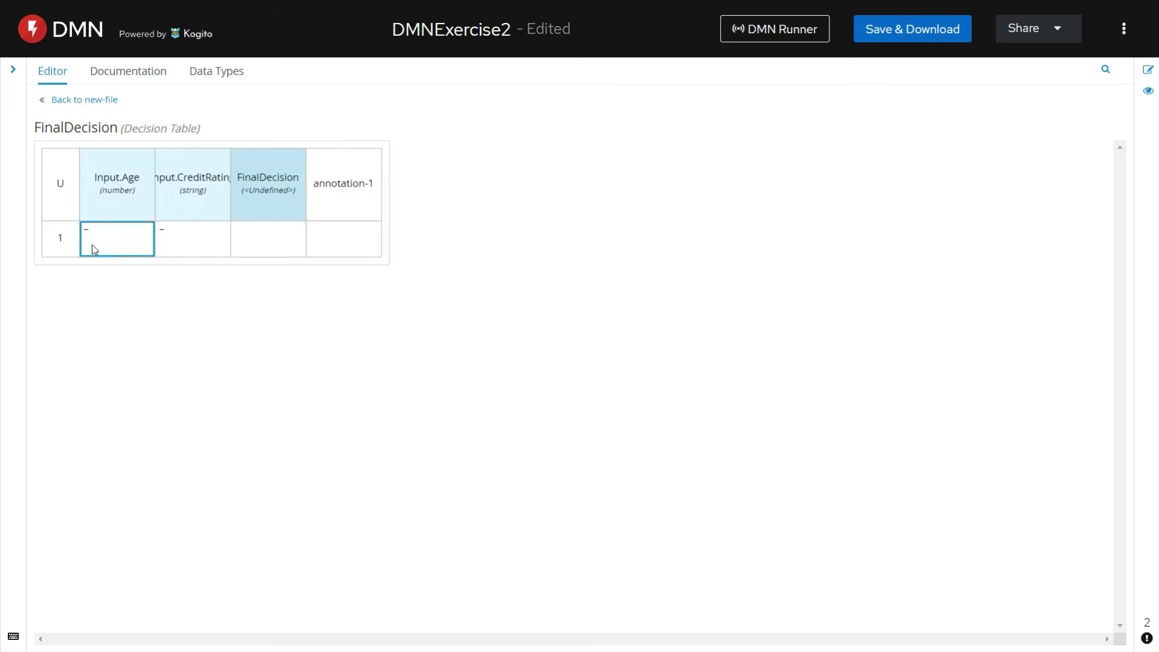
Step: Widen the annotation-1, Input.Age and Input.CreditRating columns of the decision table so the headers fit
left_click_drag(387, 201, 463, 193)
left_click_drag(156, 188, 200, 191)
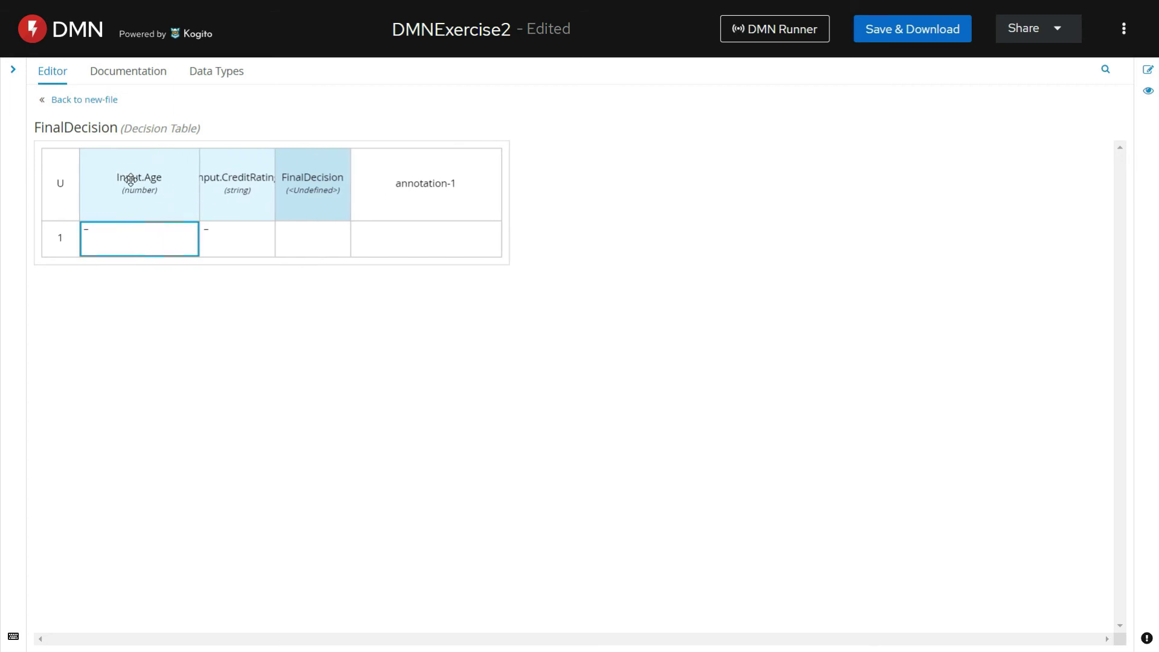
left_click_drag(275, 160, 327, 160)
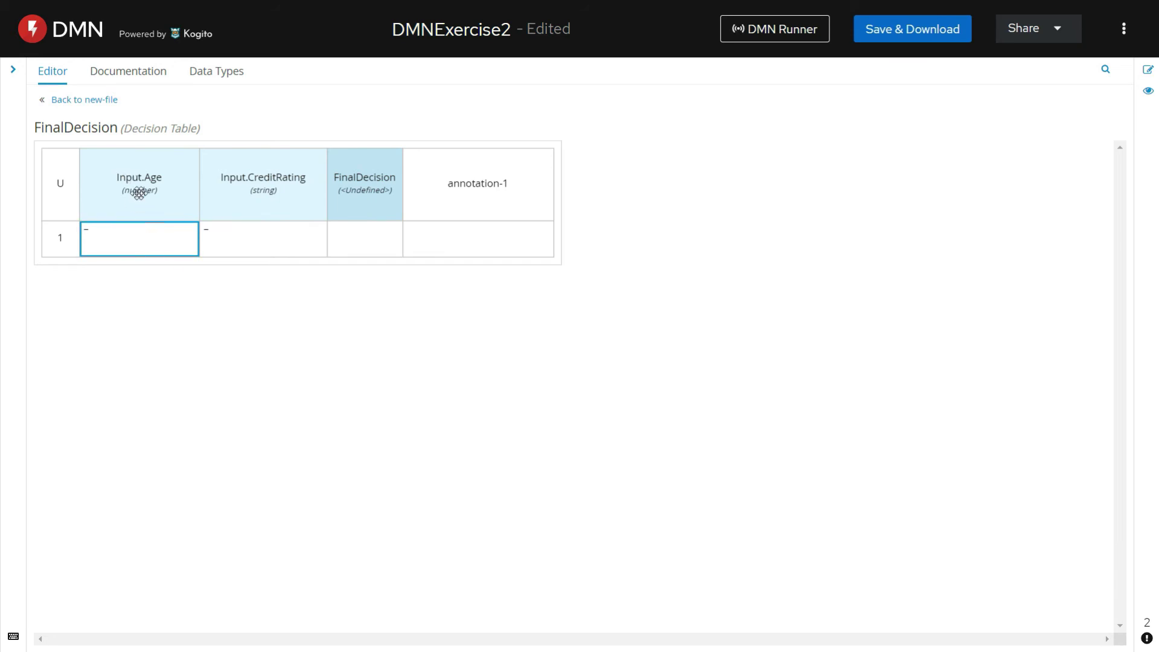
Step: Check the Input.Age and Input.CreditRating input clauses, and set the FinalDecision output clause's data type to string
left_click(126, 180)
double_click(57, 245)
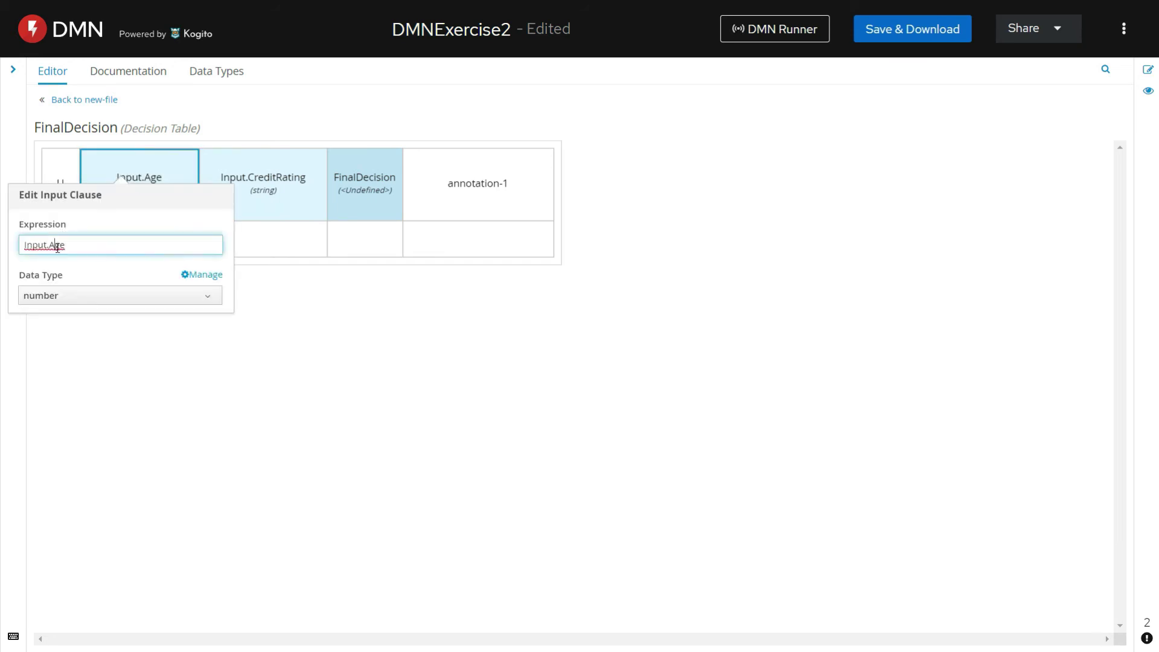
left_click(253, 362)
left_click(266, 179)
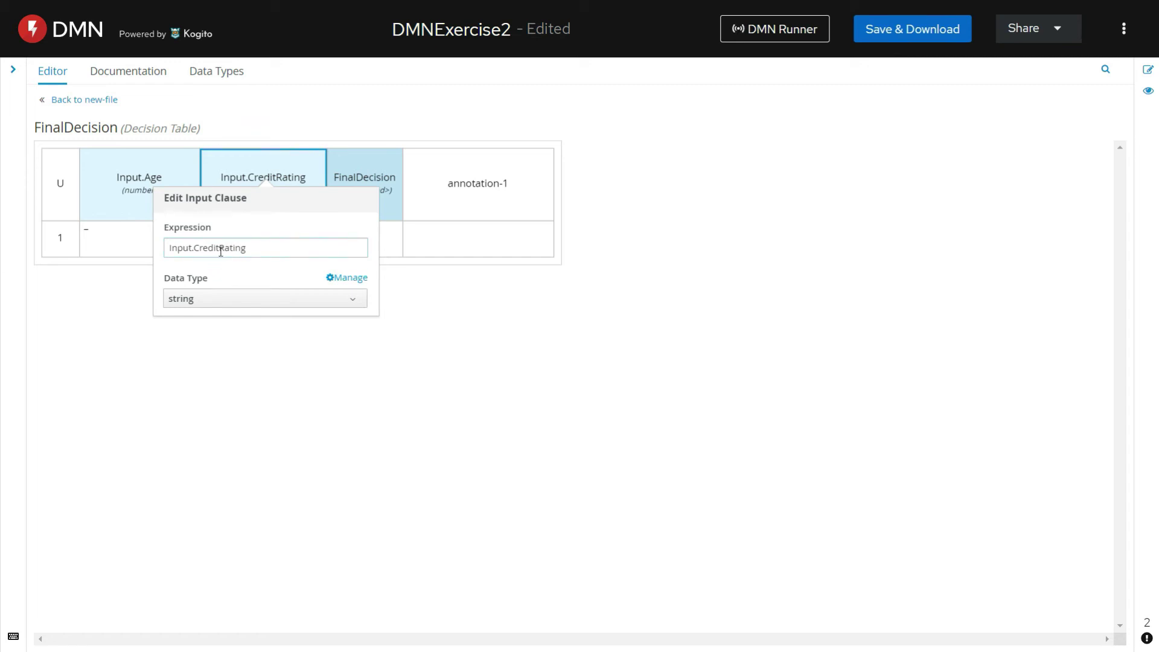
left_click(480, 306)
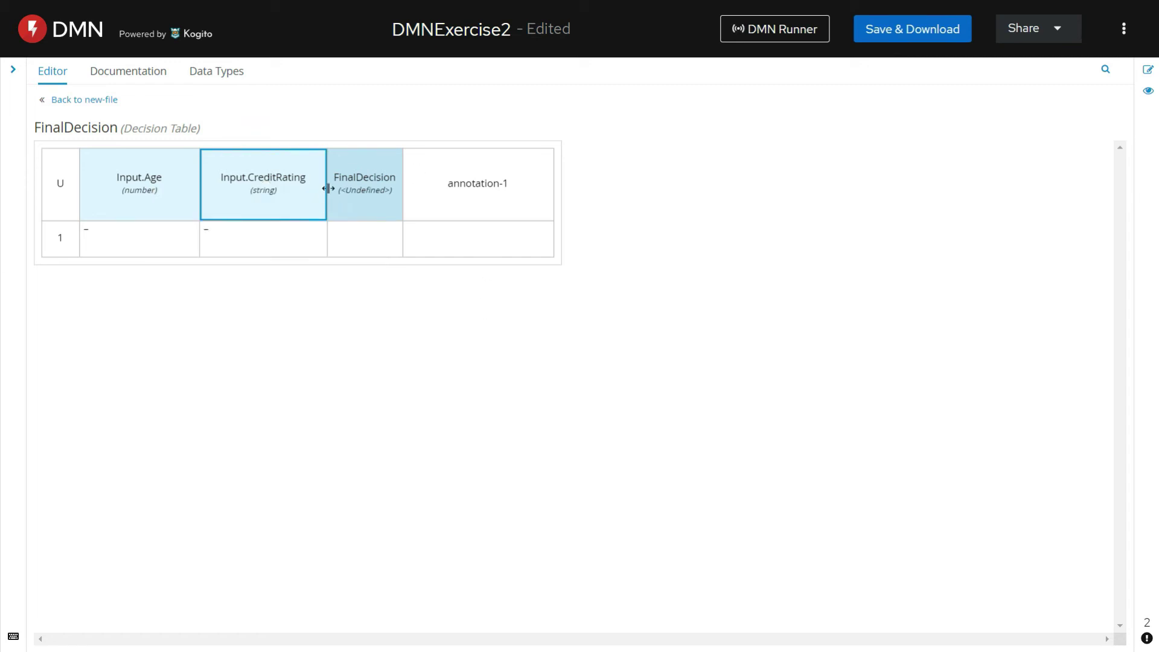
double_click(397, 171)
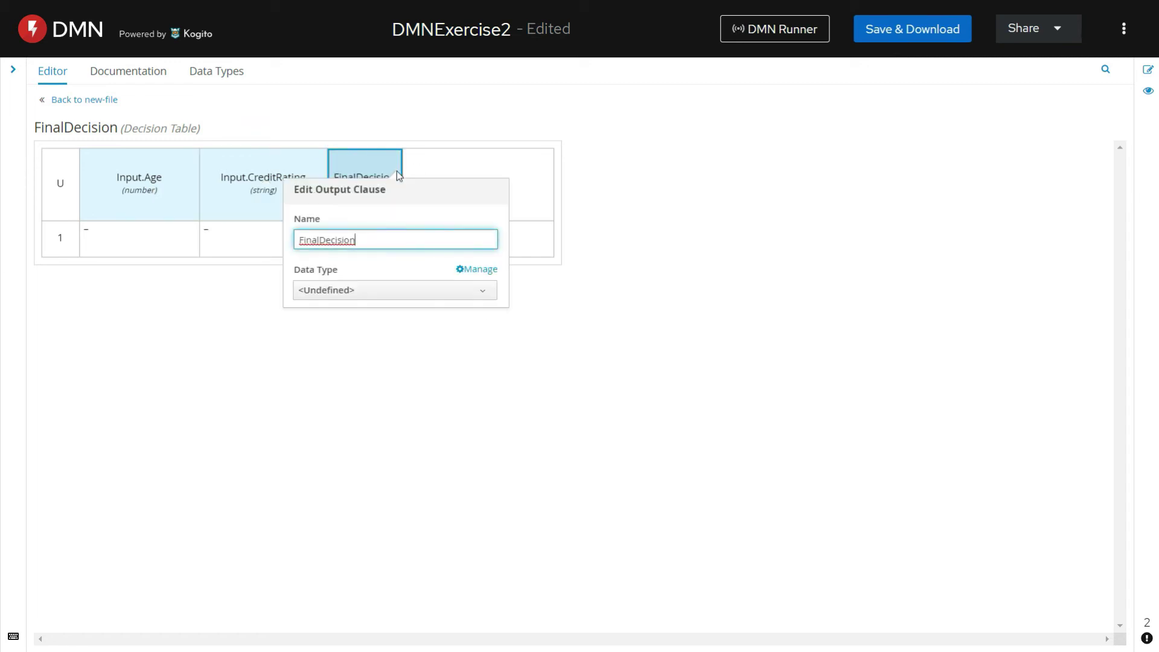
left_click(342, 290)
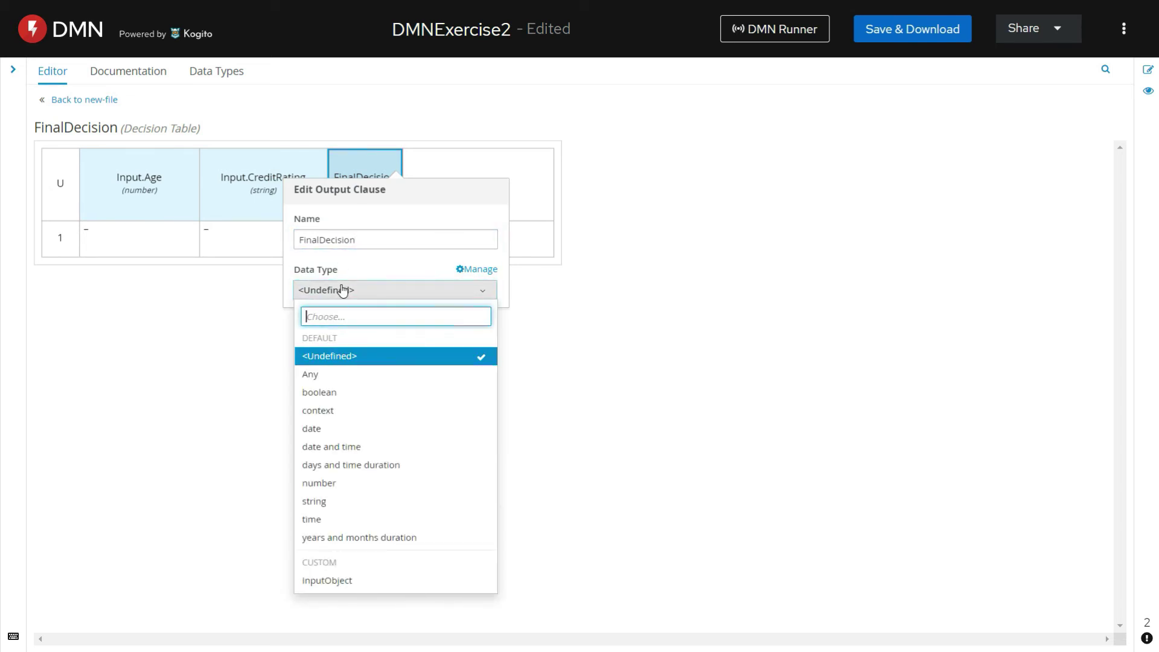
left_click(326, 502)
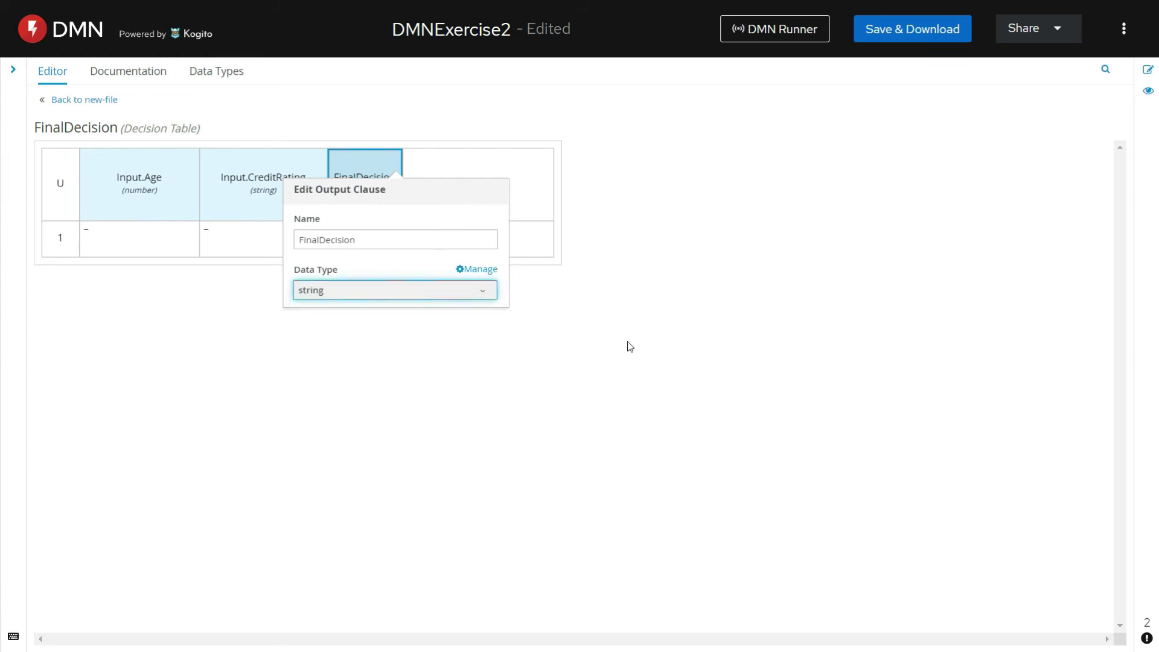
left_click(485, 352)
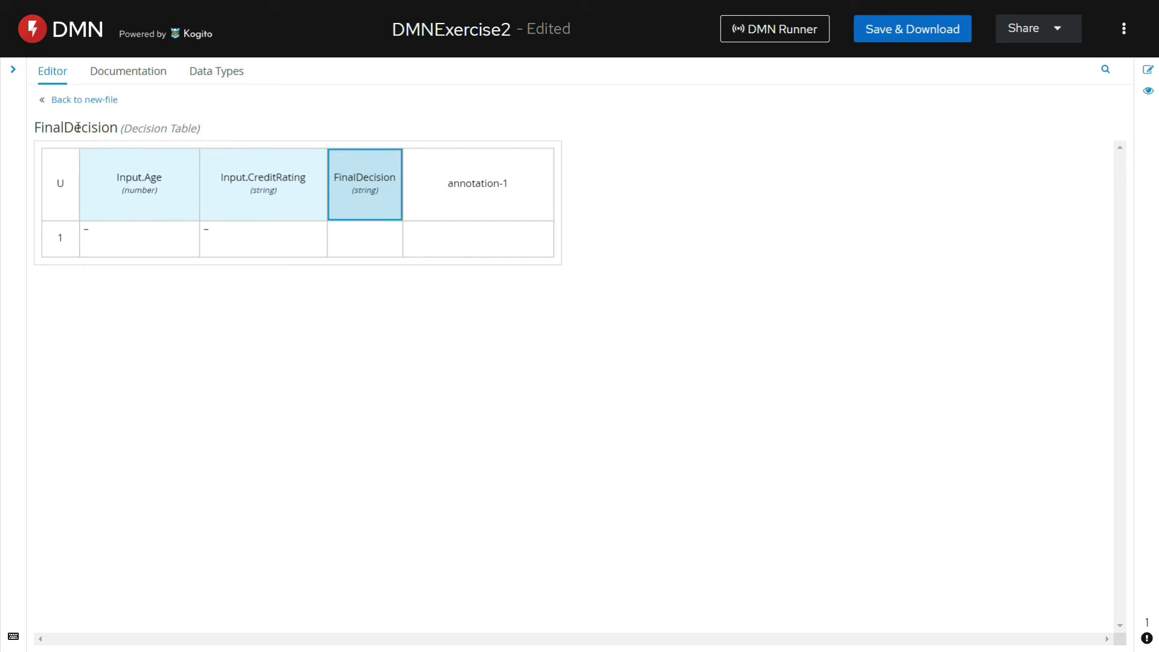
Step: Fill in rule 1 with Age >=21, CreditRating "High" and FinalDecision "Approved"
double_click(140, 244)
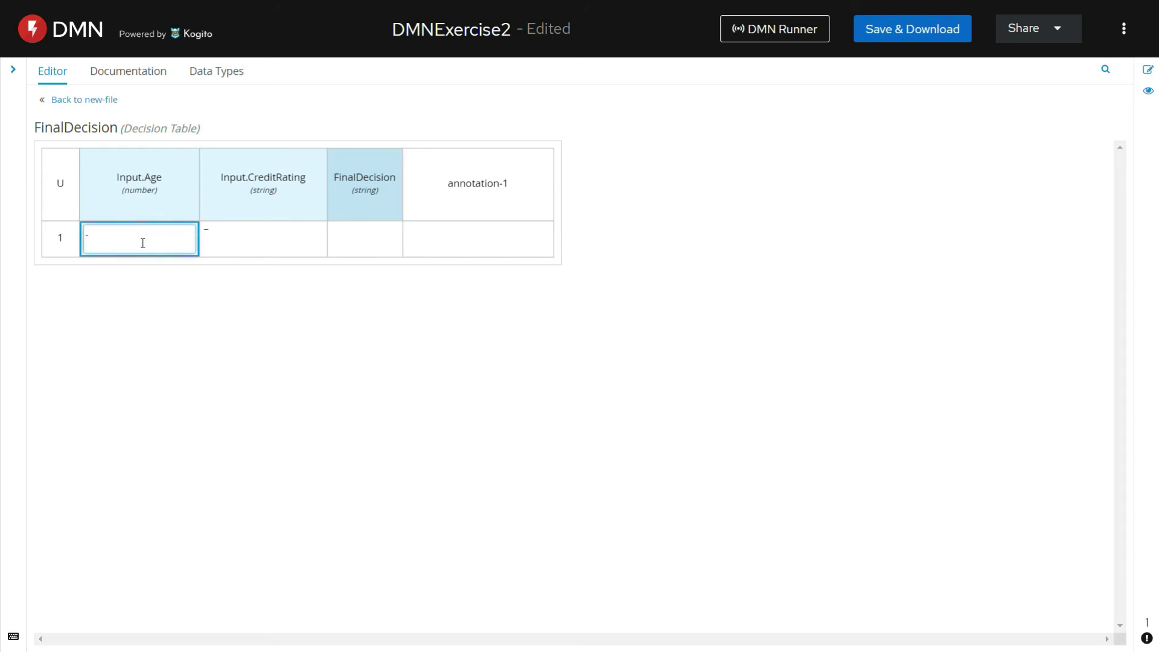
type(">=21")
left_click(256, 233)
double_click(255, 233)
type("\"High\"")
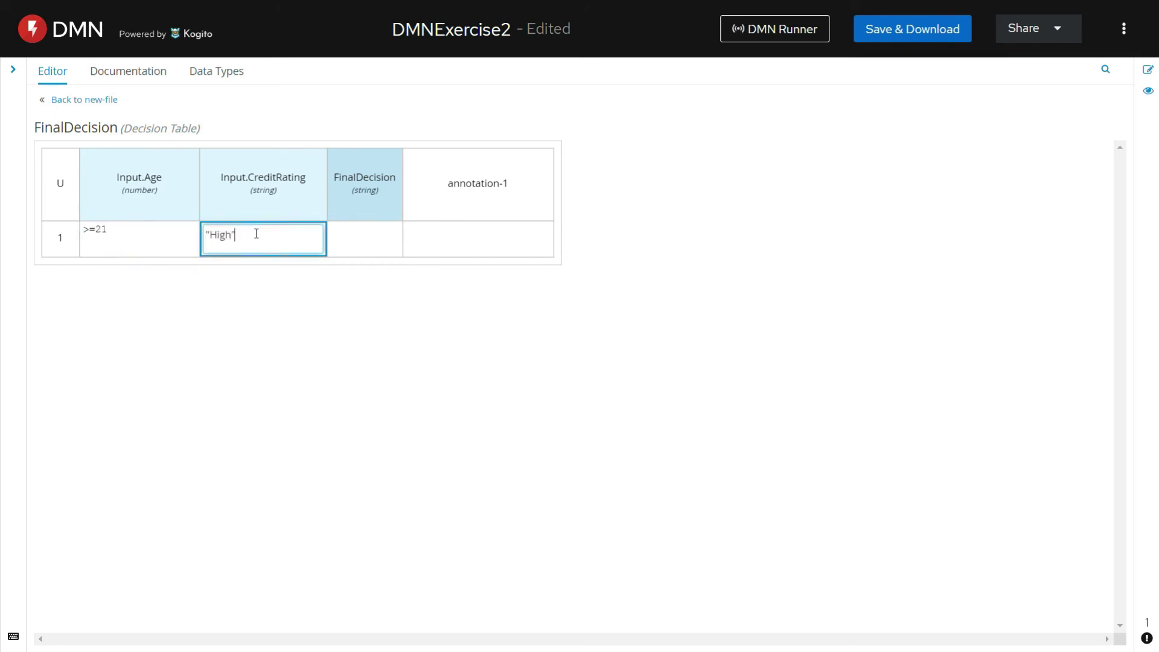
double_click(355, 229)
type("\"Approved")
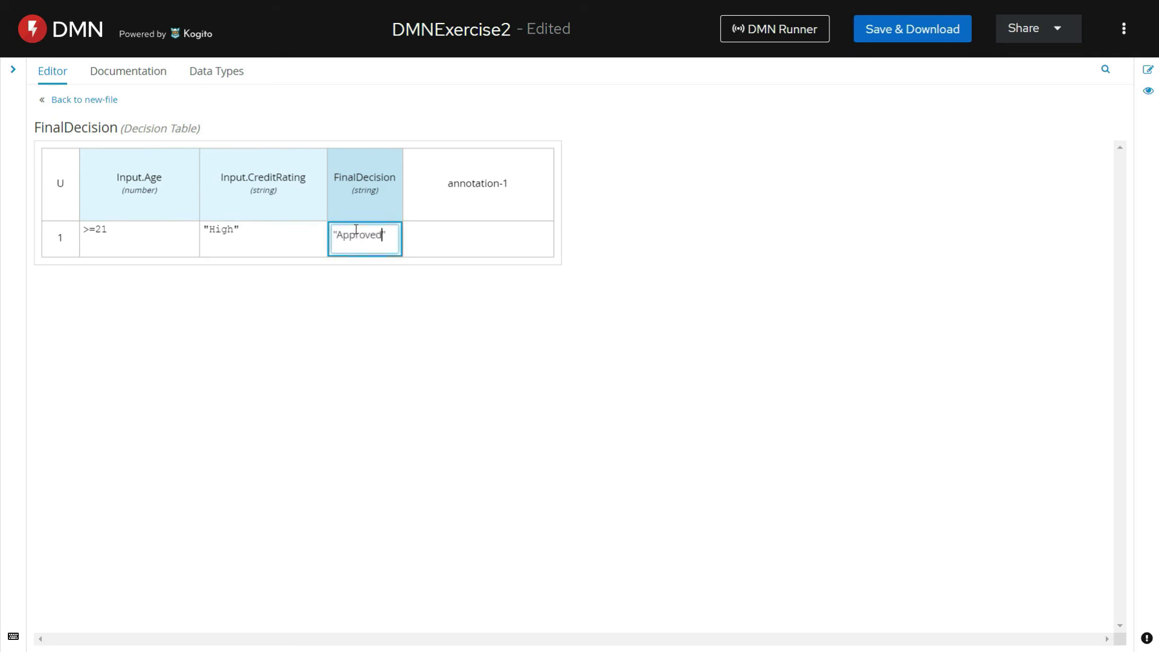
Step: Insert three empty decision rules below rule 1 in the FinalDecision table
right_click(58, 230)
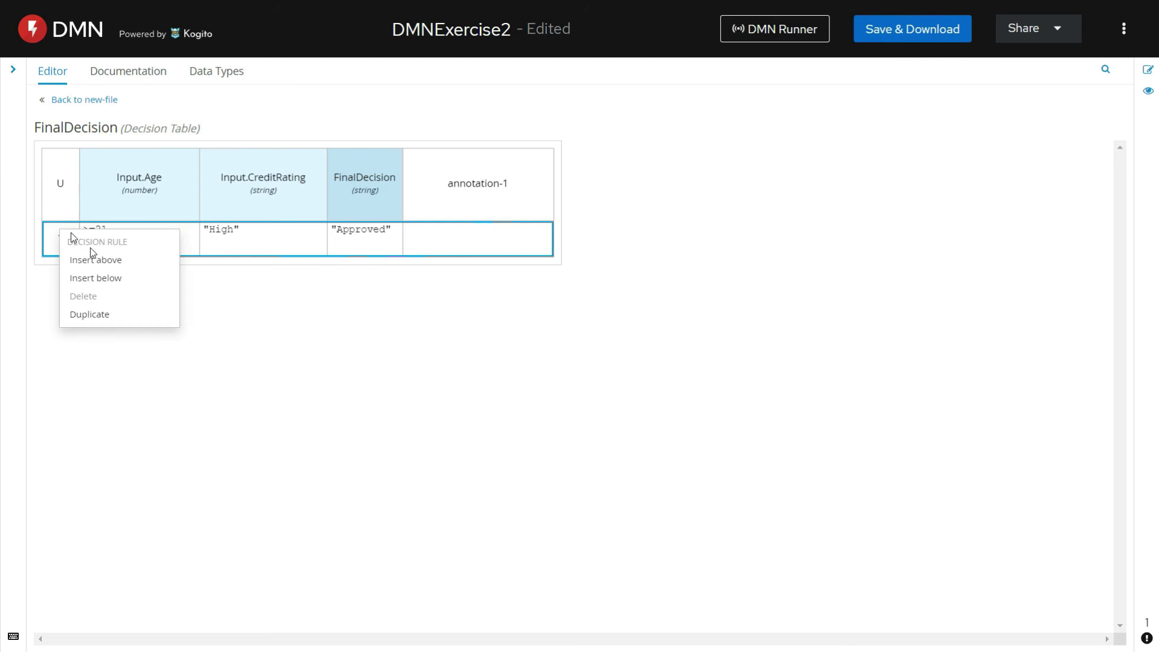
left_click(111, 279)
right_click(67, 287)
left_click(78, 338)
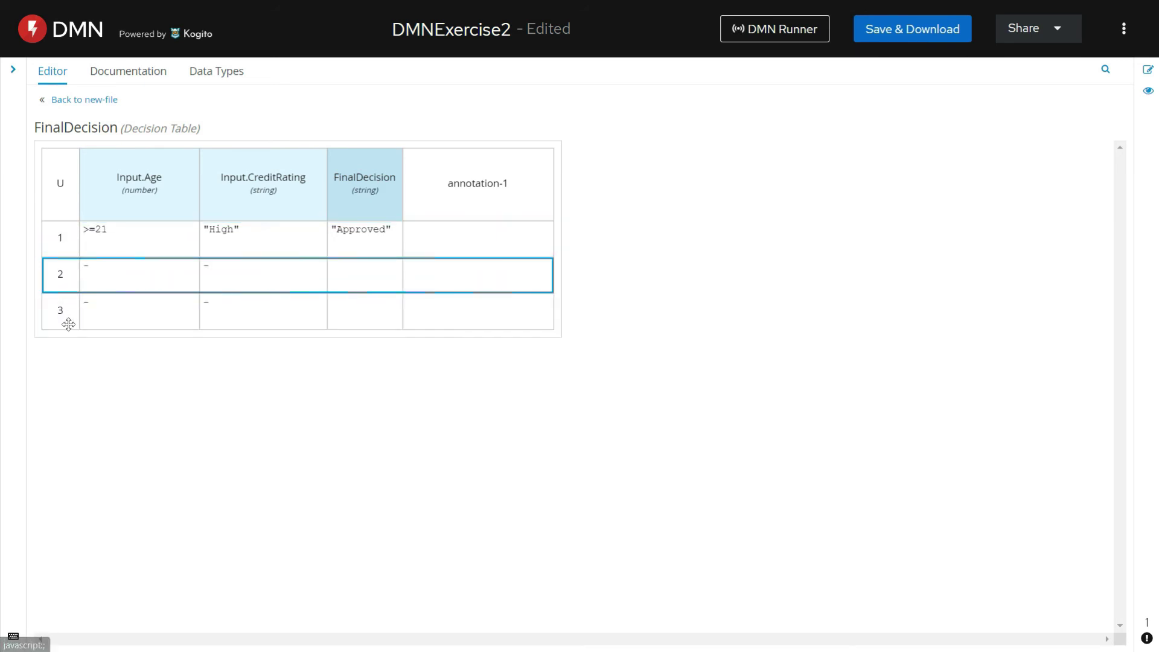
right_click(67, 324)
left_click(109, 375)
right_click(59, 353)
Step: Fill in rule 2 with Age >=21, CreditRating "Low" and FinalDecision "Rejected"
double_click(115, 272)
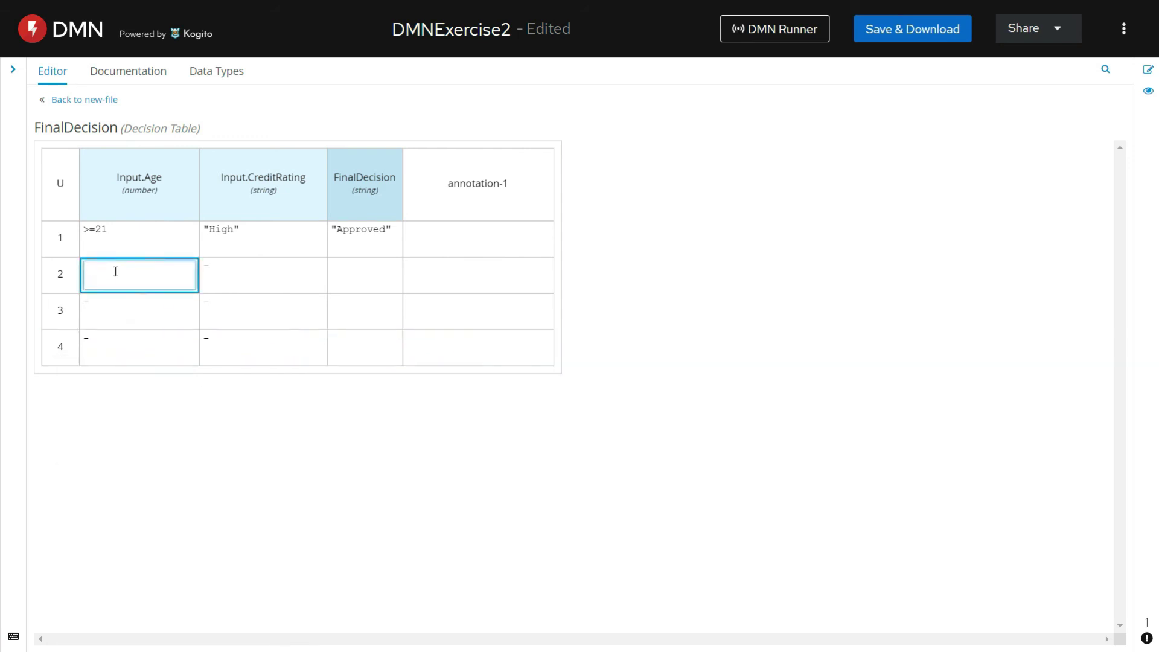
type(">=21")
double_click(271, 277)
type("\"Low\"")
key("Return")
left_click(373, 277)
double_click(373, 277)
type("\"")
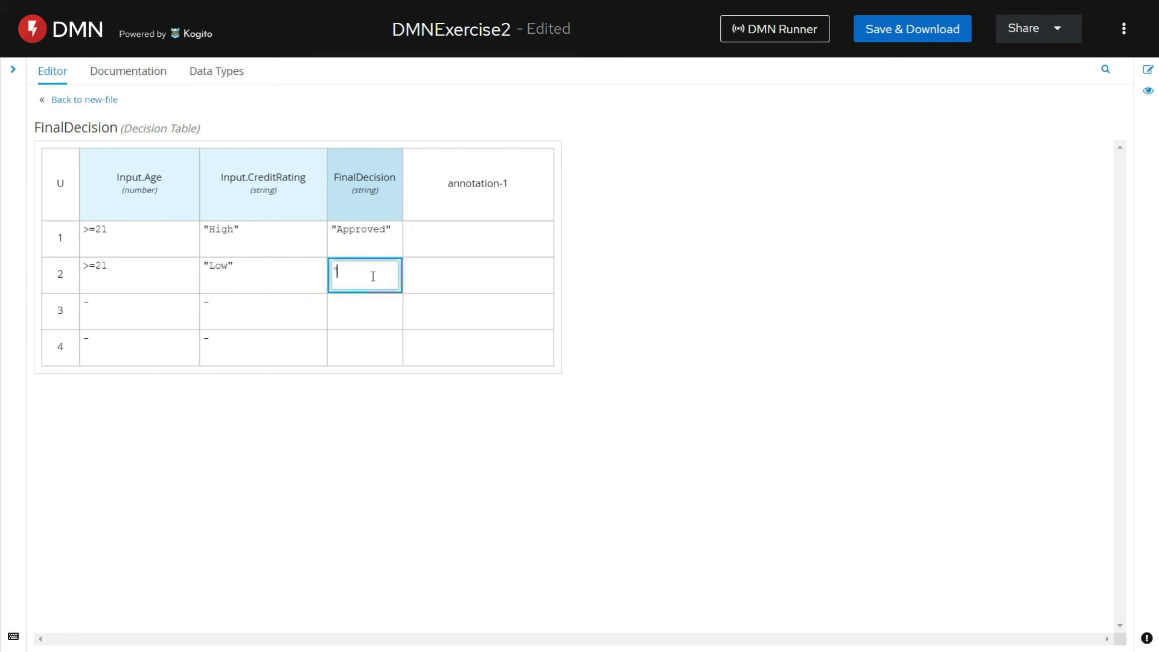
type("ejected")
key("Home")
key("Right")
type("R")
Step: Fill in rule 3 with Age <21, CreditRating "High" and FinalDecision "Rejected"
double_click(133, 310)
type("<21")
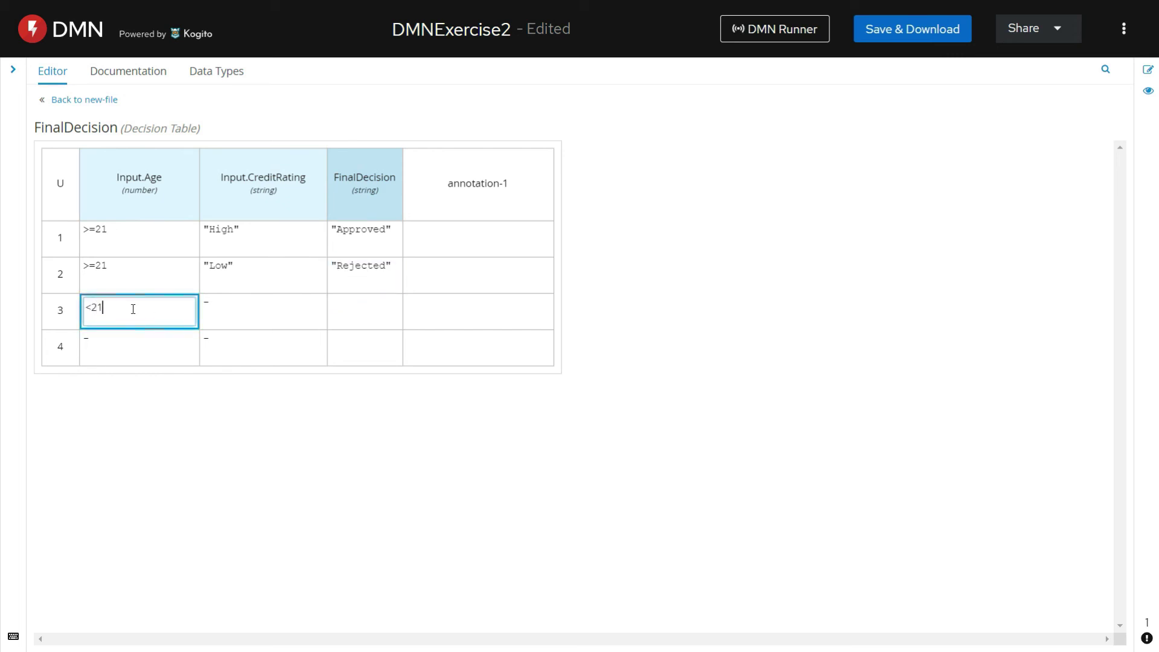
double_click(217, 309)
type("\"High\"")
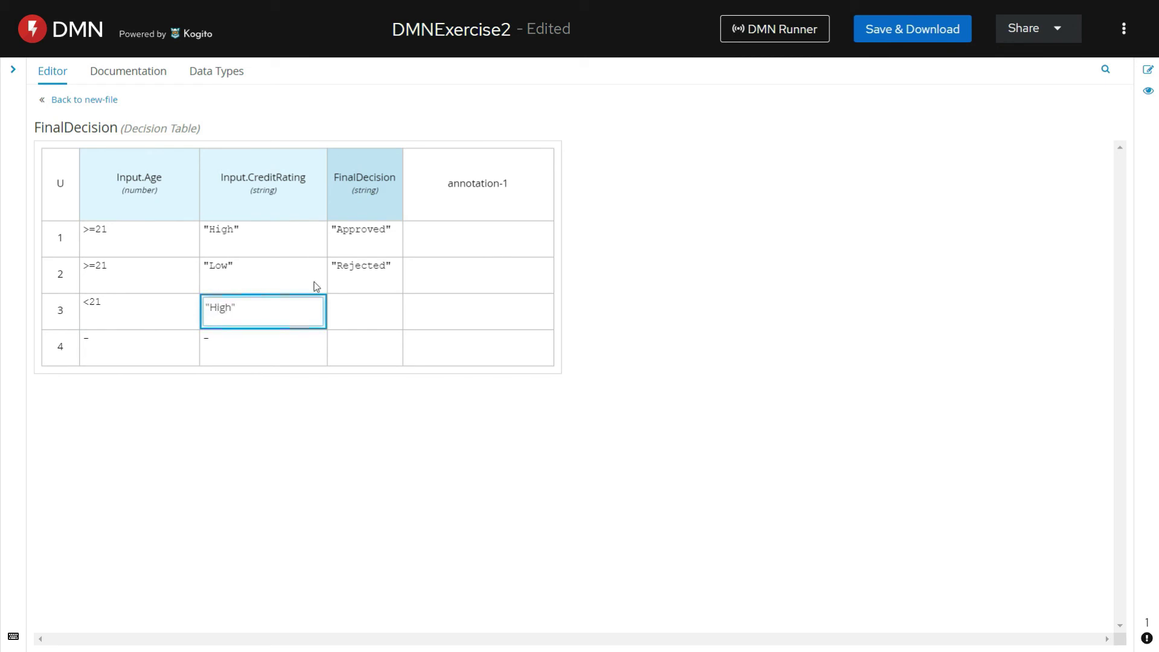
double_click(362, 304)
type("\"Rejected")
key("Return")
Step: Fill in rule 4 with Age <21, CreditRating "Low" and FinalDecision "Rejected"
double_click(145, 360)
type("<21")
key("Return")
double_click(247, 343)
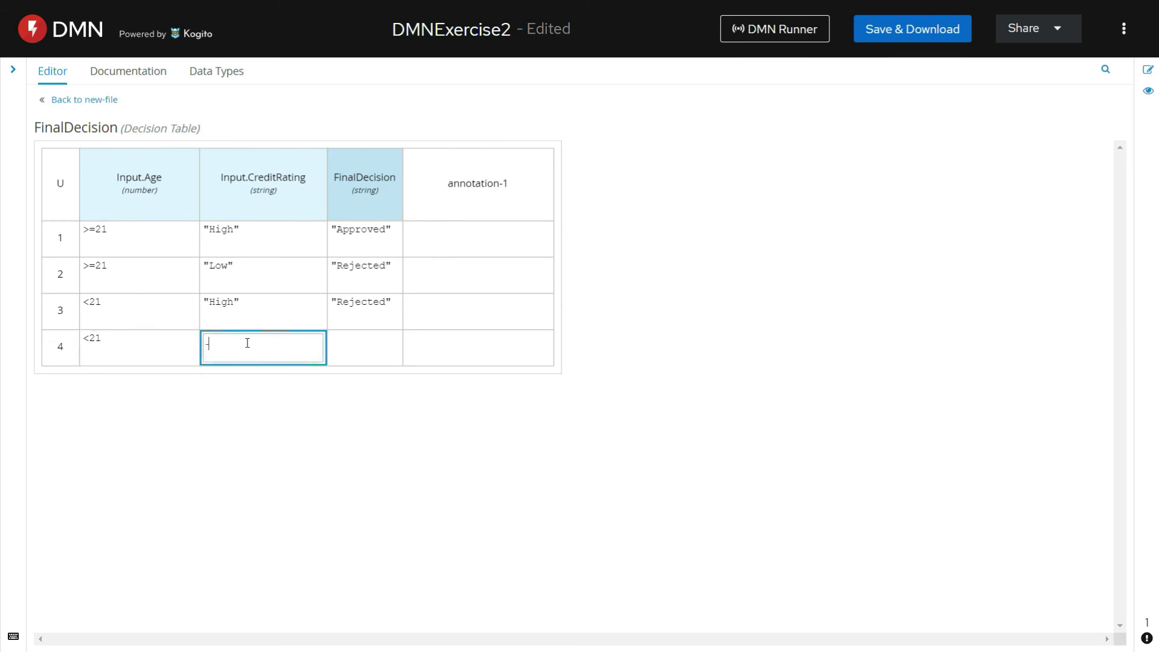
type("\"Low\"")
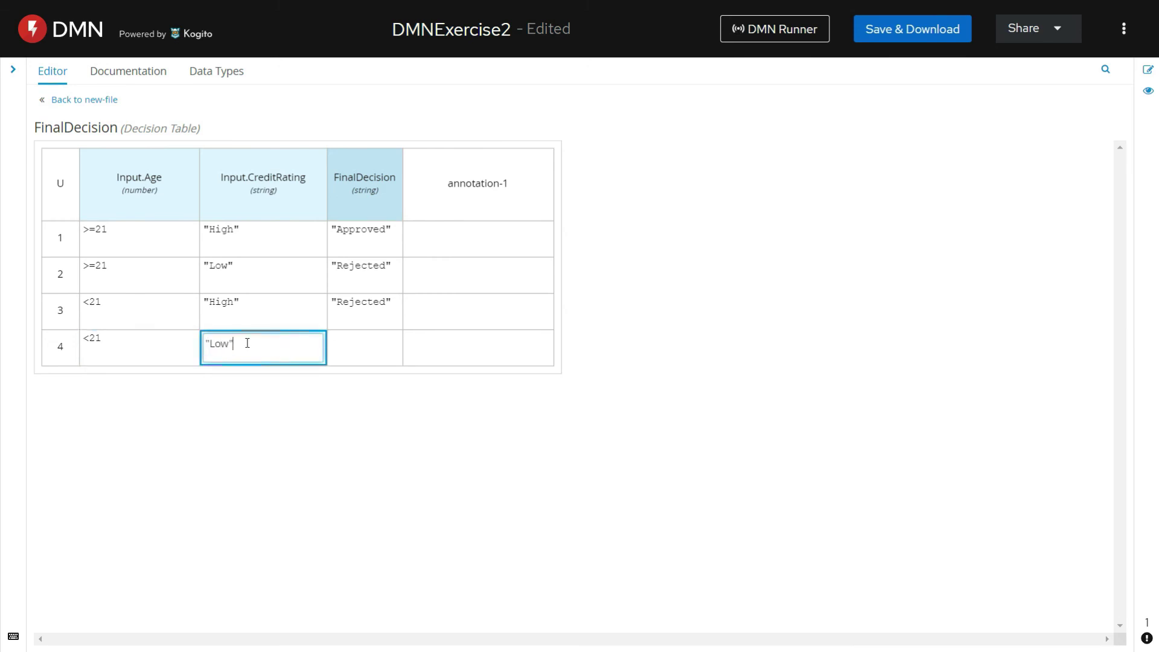
double_click(364, 345)
type("\"Rejected\"")
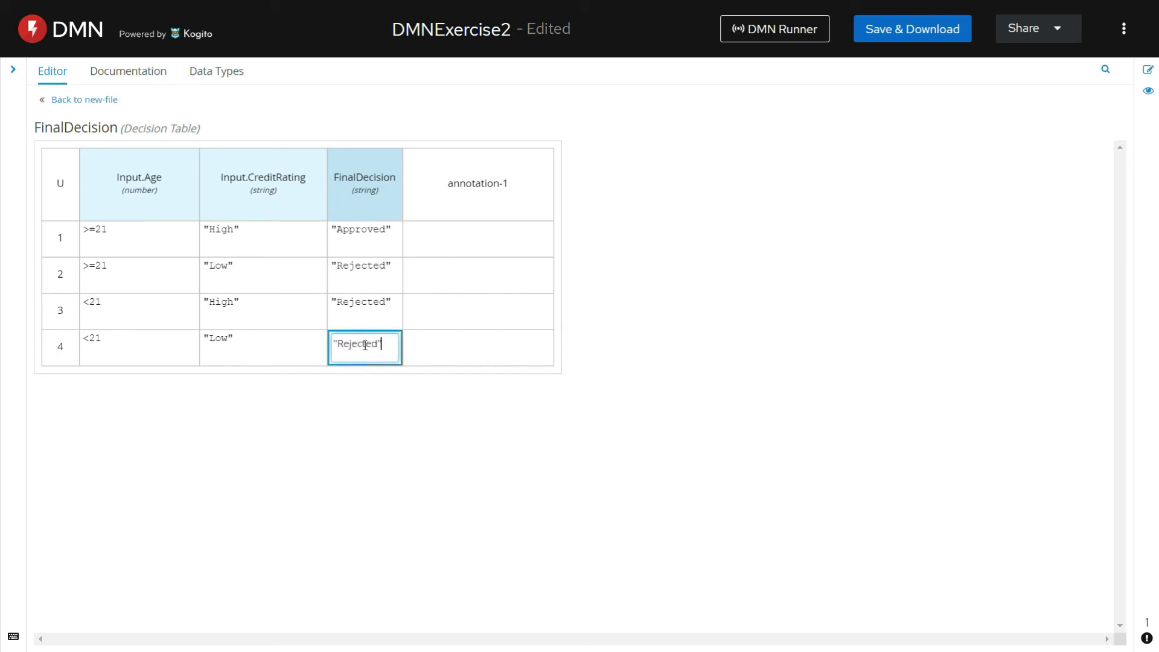
key("Return")
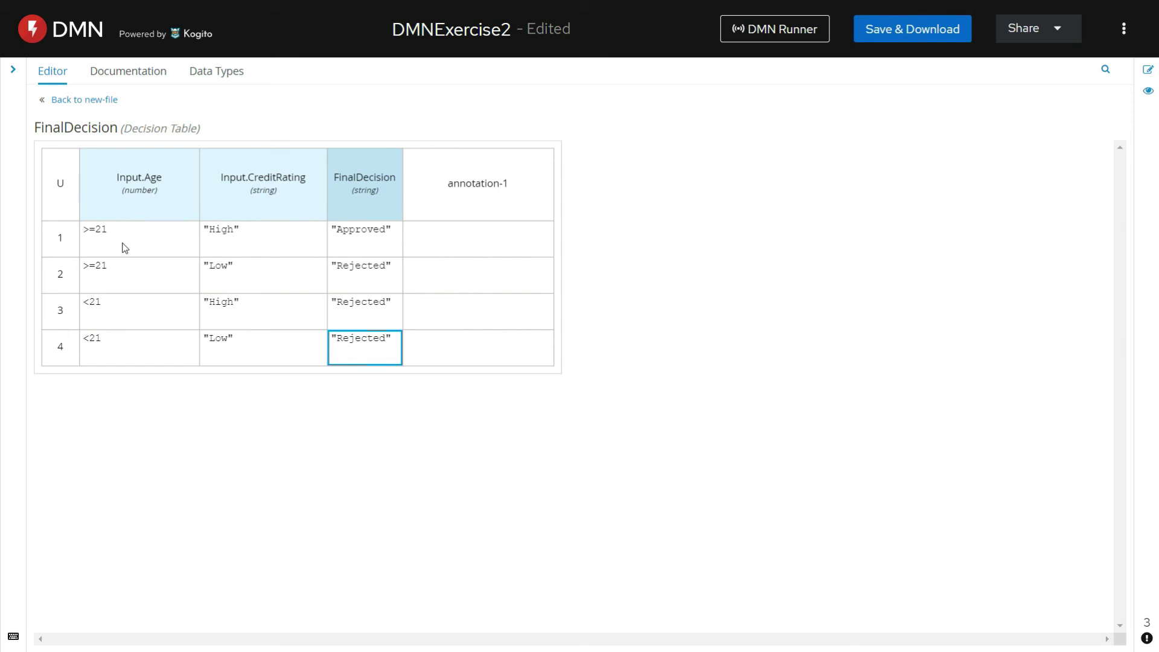
Step: Review the four rules of the FinalDecision table and return to the model diagram
left_click(349, 243)
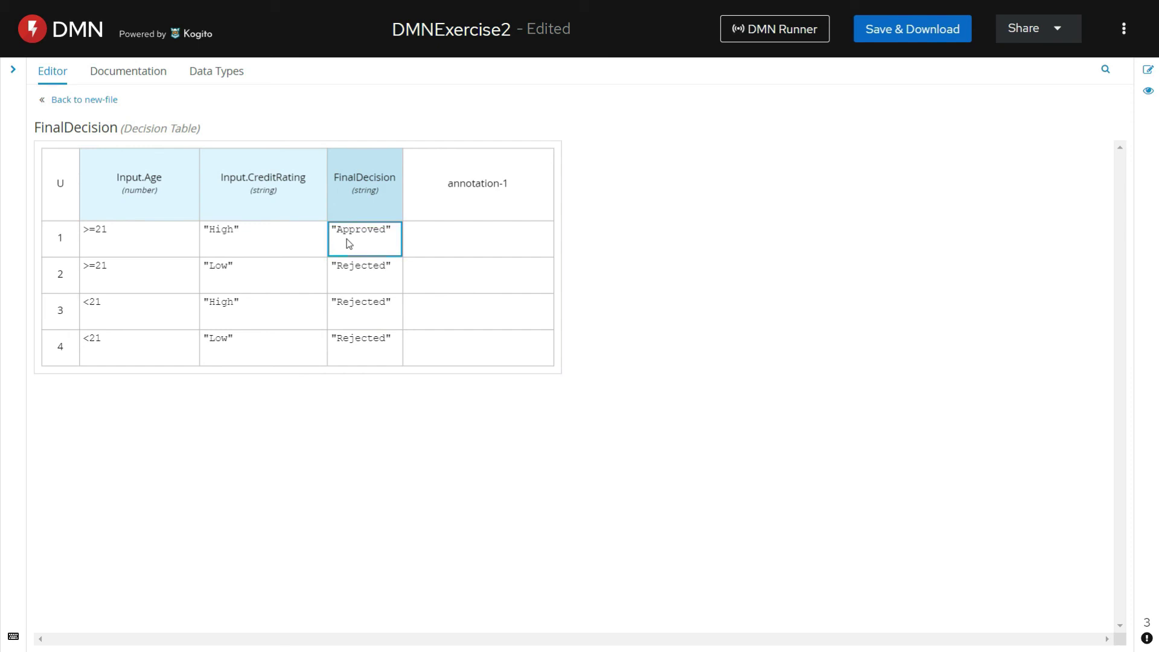
left_click(63, 282)
left_click(62, 315)
left_click(62, 343)
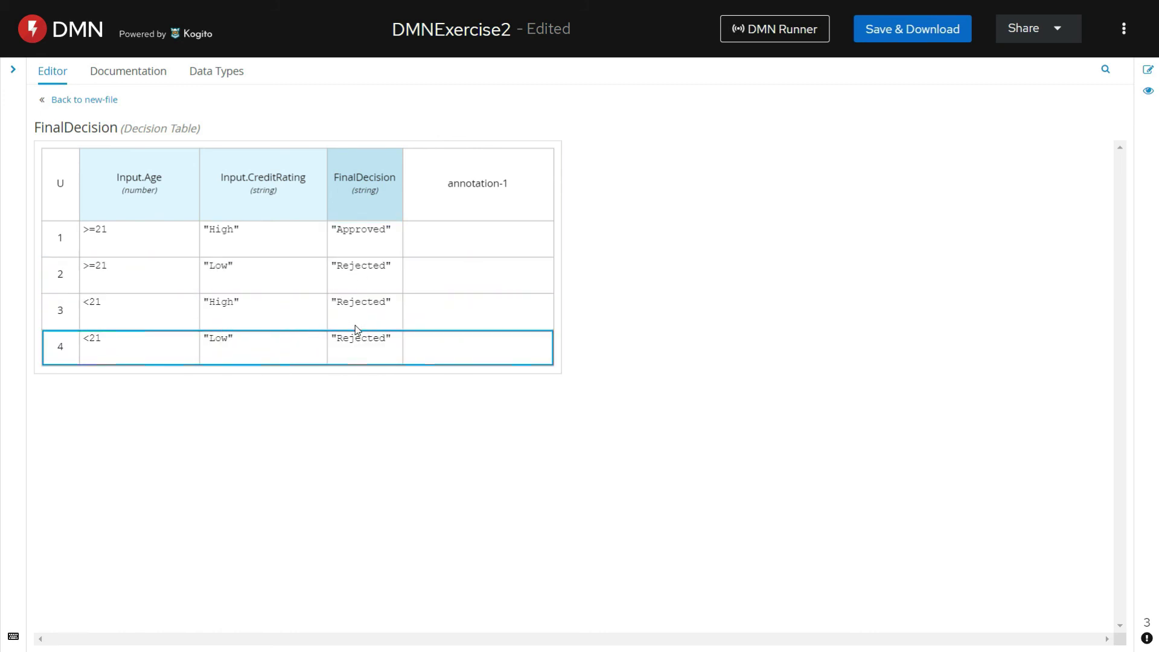
left_click(95, 103)
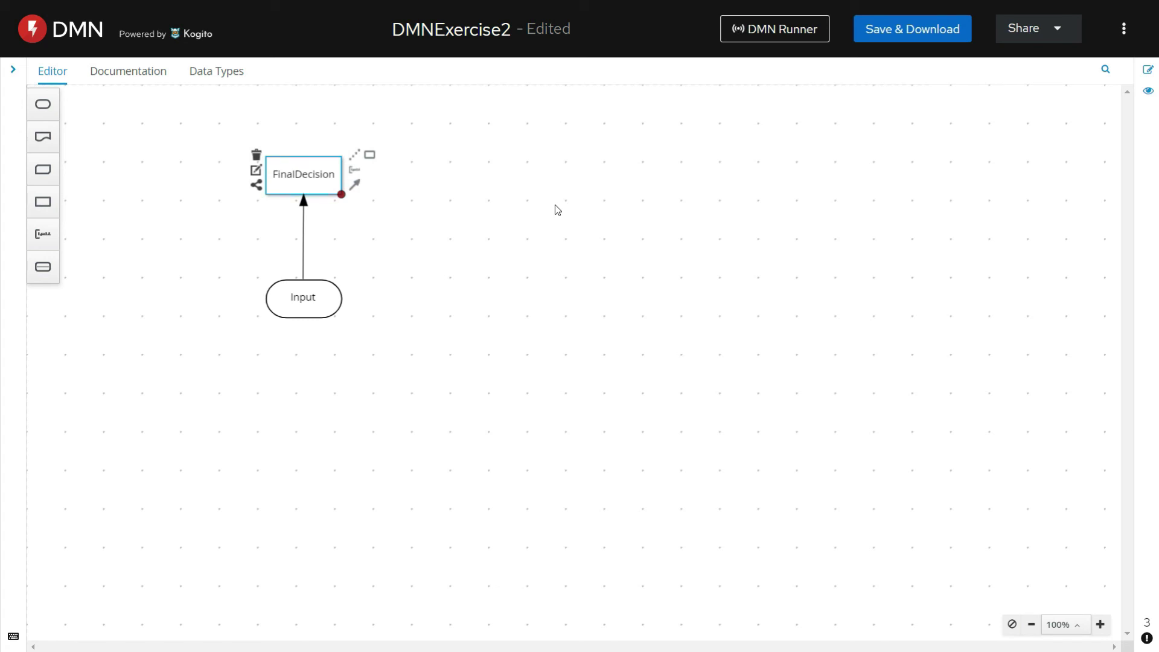
Step: Start the DMN Runner and test the model with Age 21 and CreditRating High, checking the FinalDecision output
left_click(767, 36)
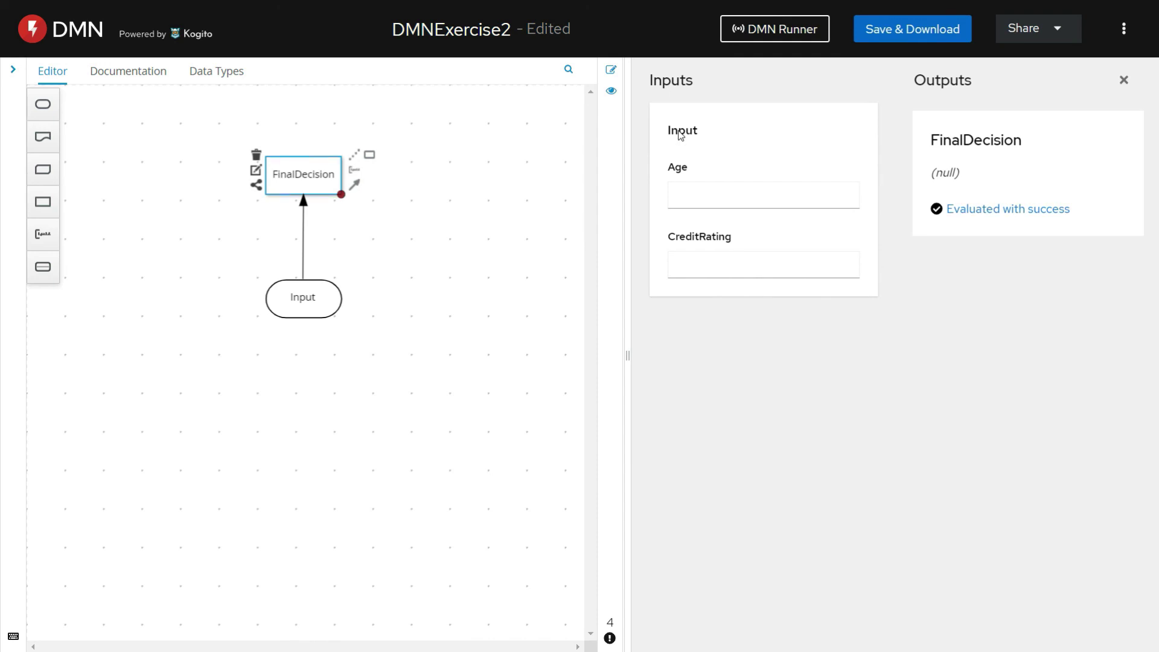
left_click(693, 192)
type("21")
left_click(710, 277)
type("High")
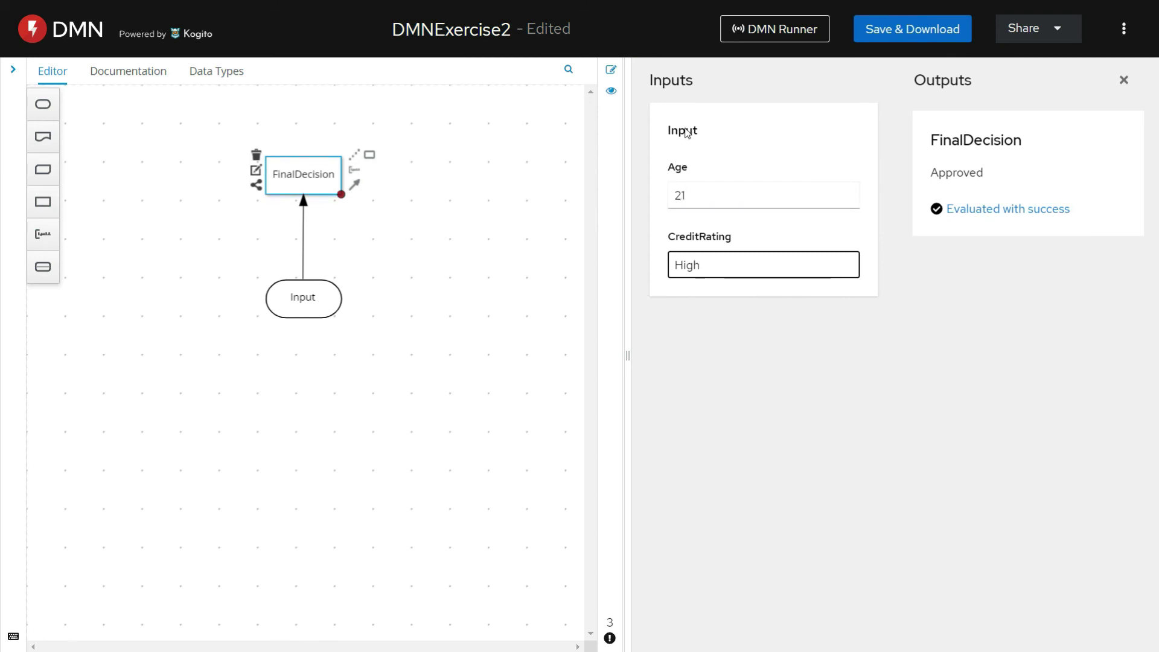
double_click(963, 174)
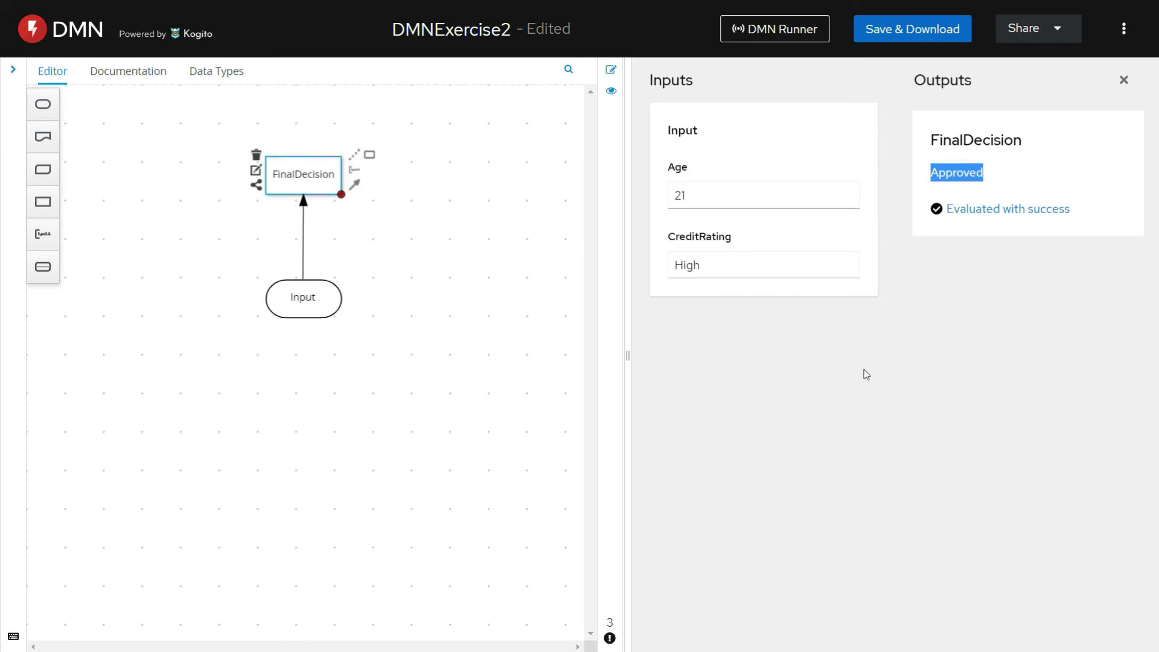
Step: Test the model with Age set to 20, and again with CreditRating set to Low
double_click(679, 195)
type("20")
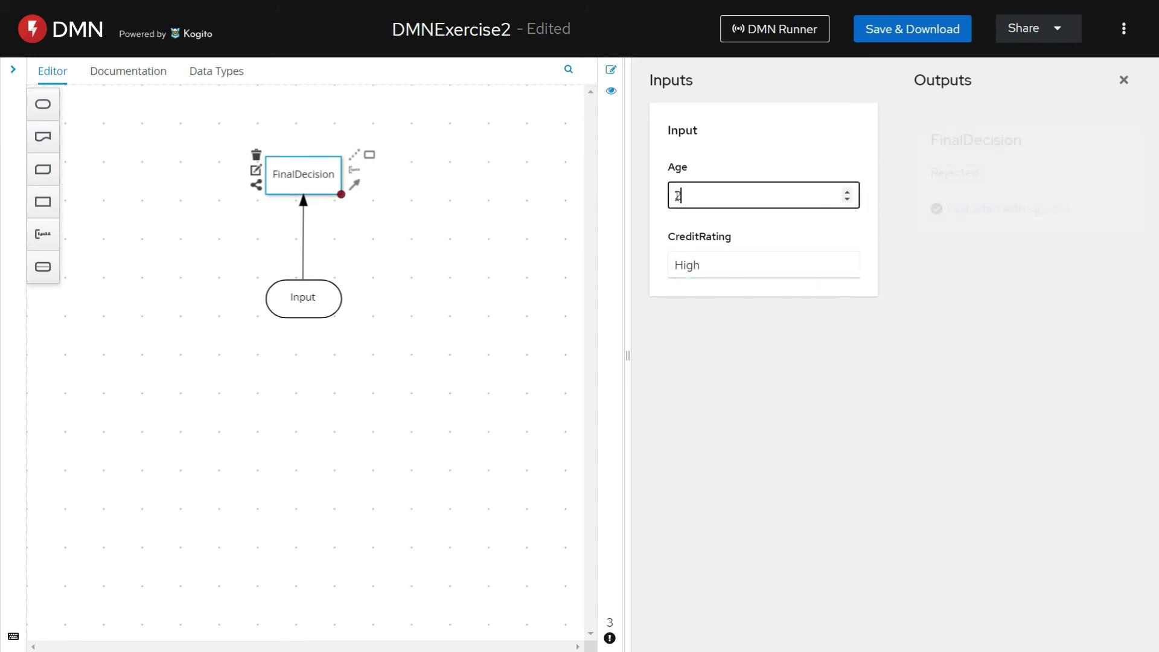
double_click(681, 263)
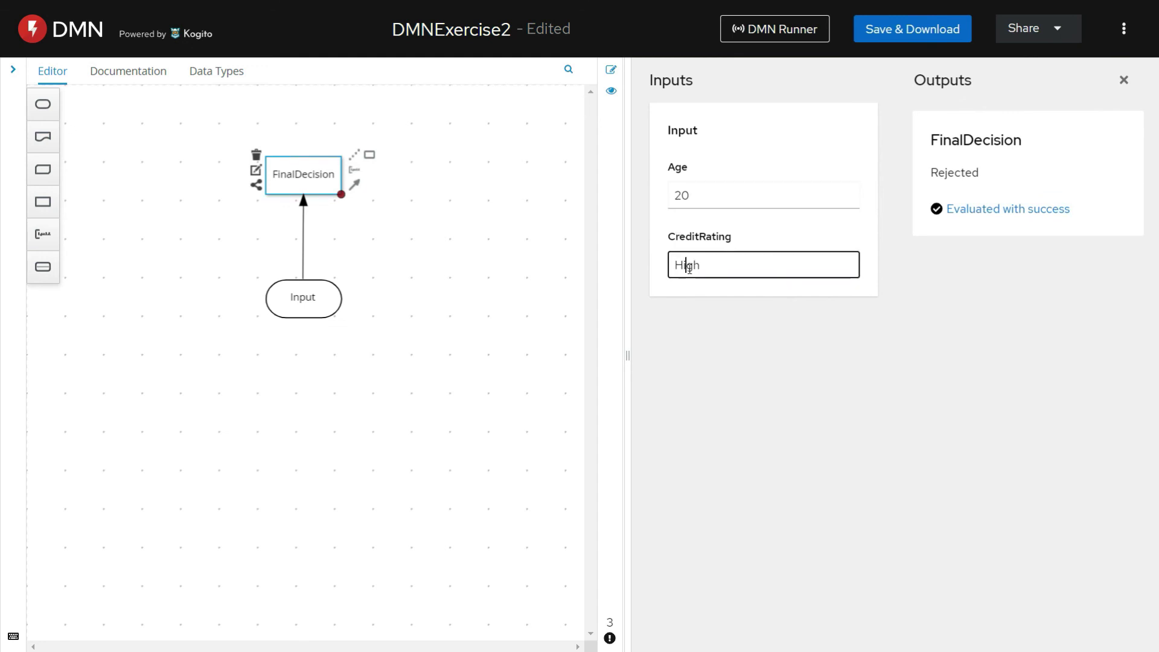
type("Low")
Step: Set the test Age to 21 with the CreditRating kept at Low and check the decision
double_click(679, 195)
type("21")
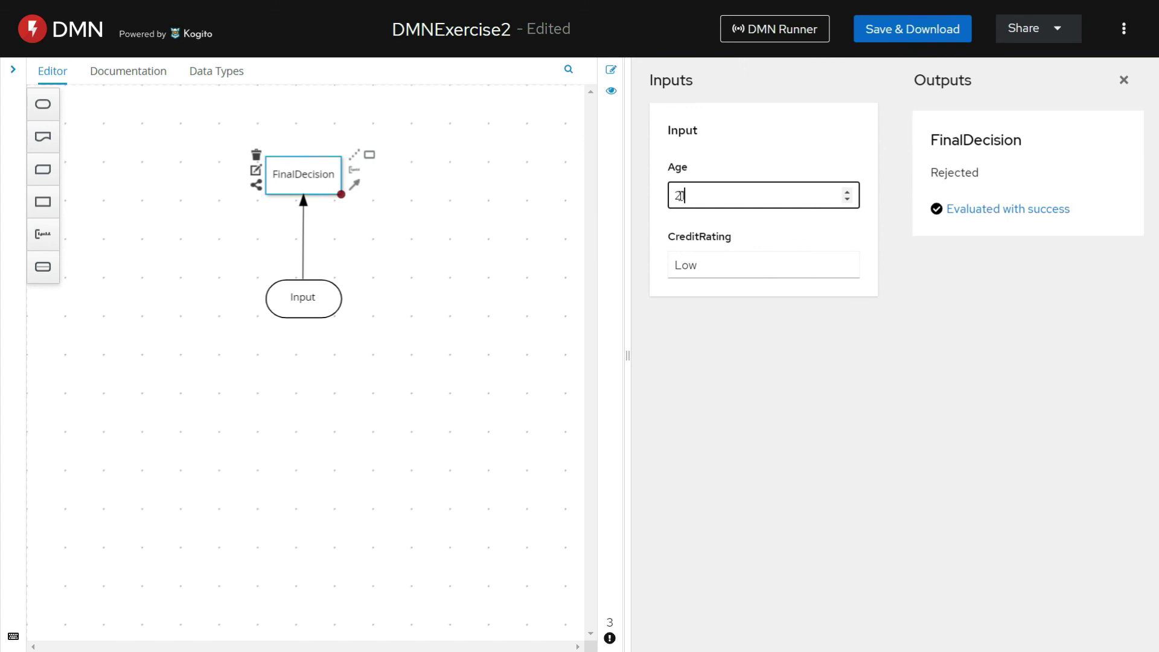
left_click(759, 273)
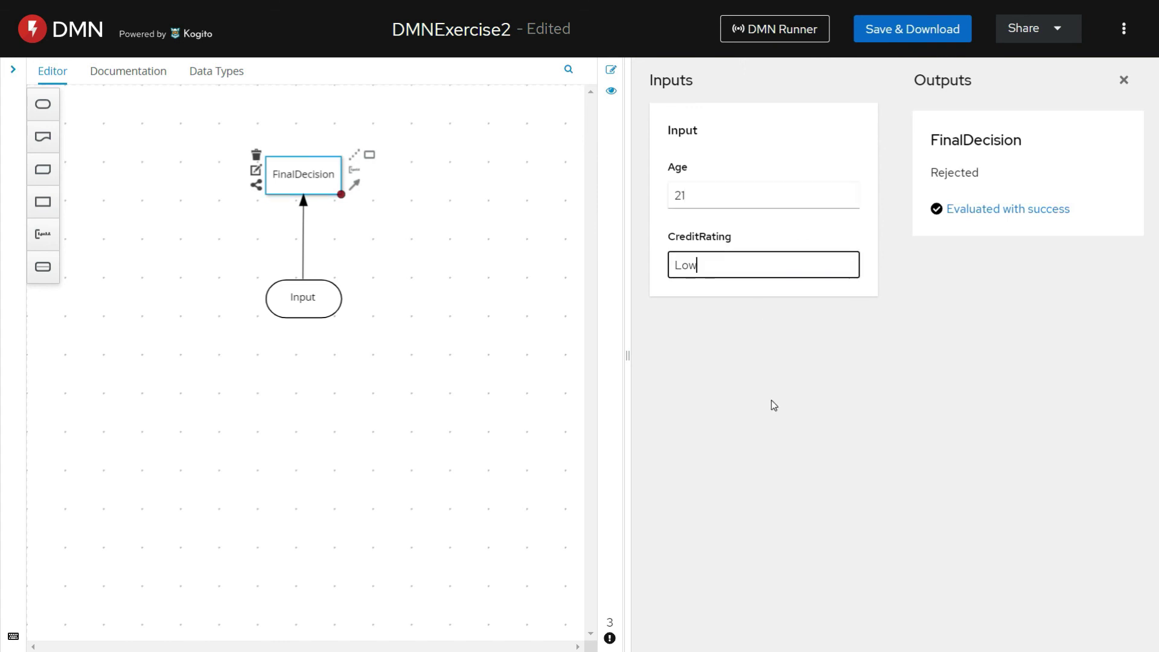
Step: Review the InputObject structure among the custom data types and return to the model diagram
left_click(226, 75)
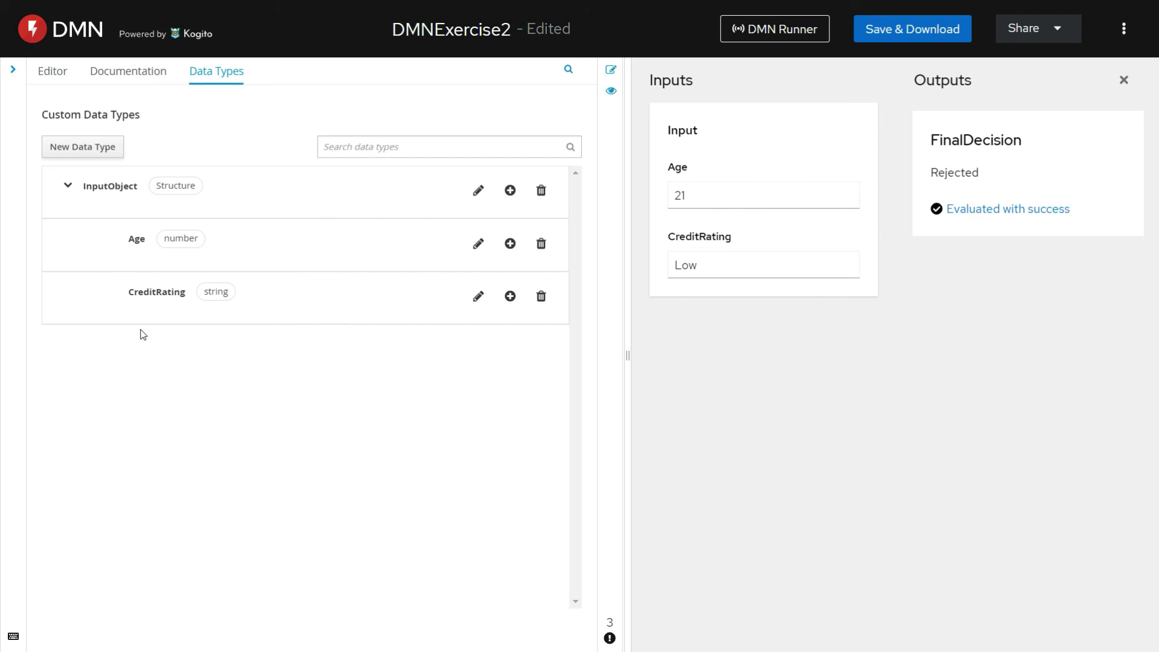
left_click(53, 73)
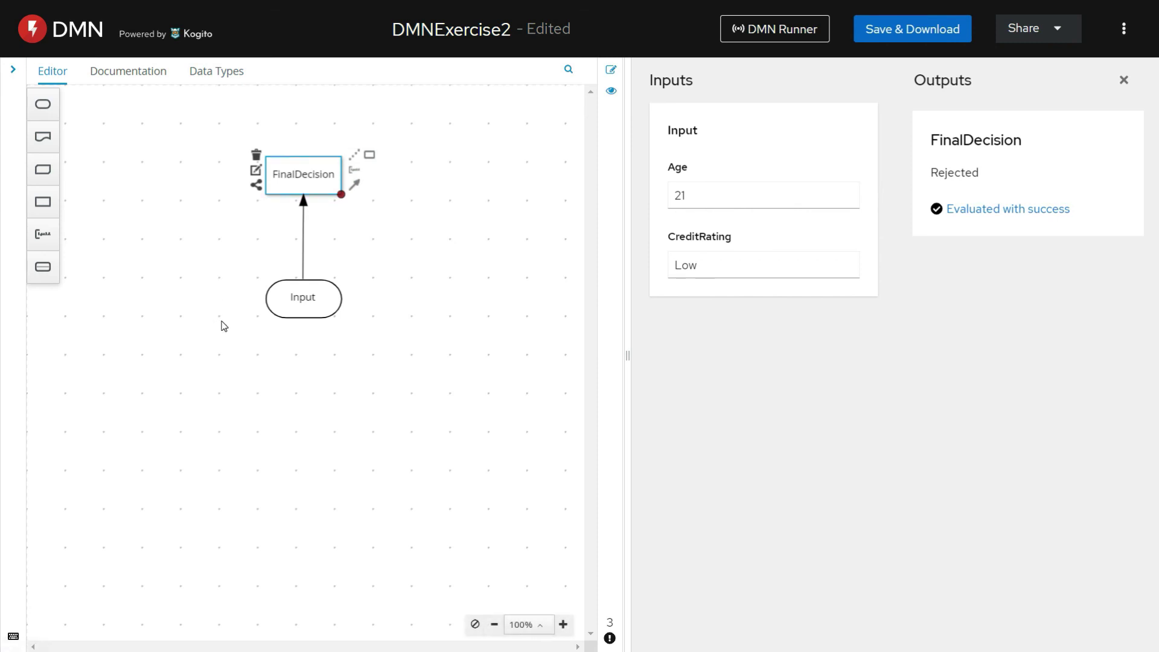